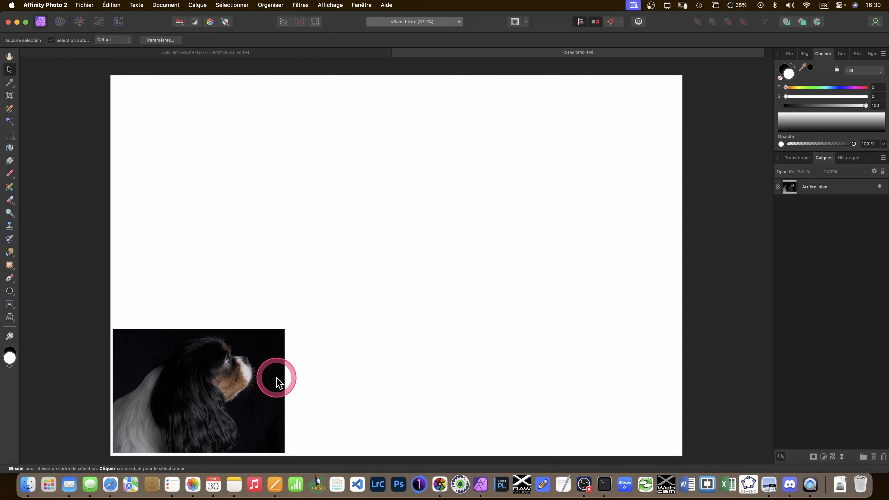
Switch to darktable and open the lighthouse landscape photo from the lighttable in the darkroom.
{"action": "left_click", "coordinate": [440, 487]}
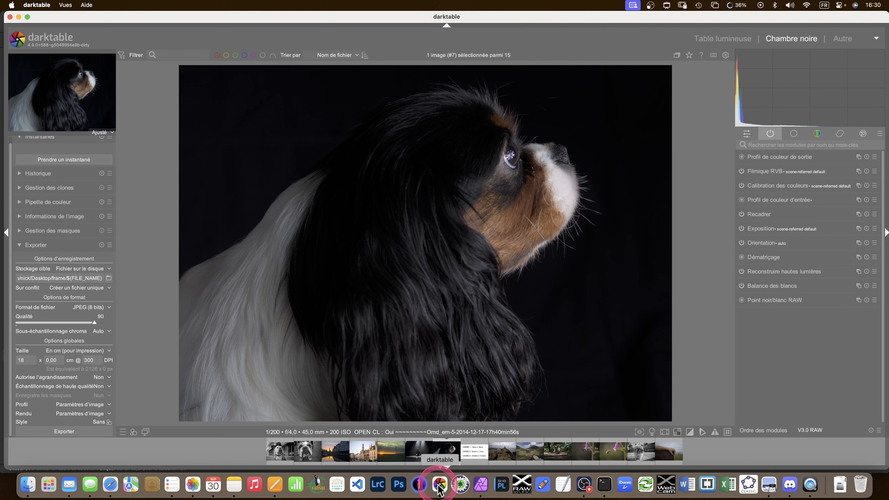
{"action": "left_click", "coordinate": [724, 39]}
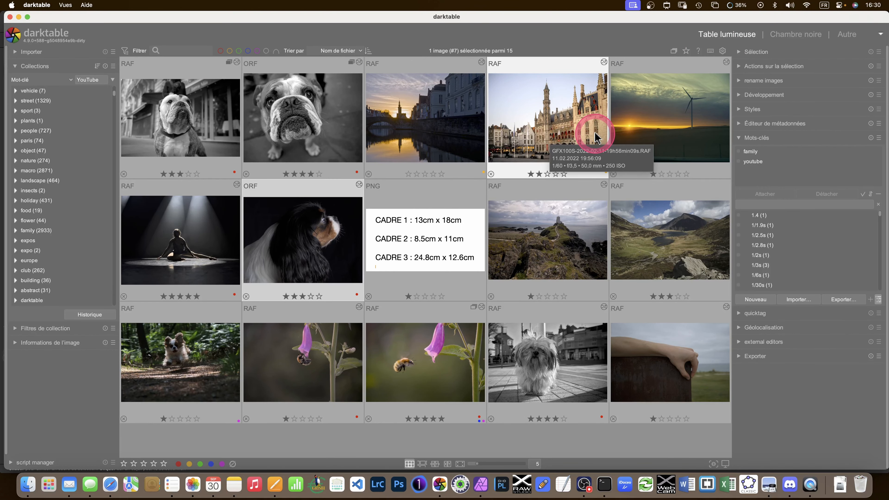
{"action": "left_click", "coordinate": [560, 219]}
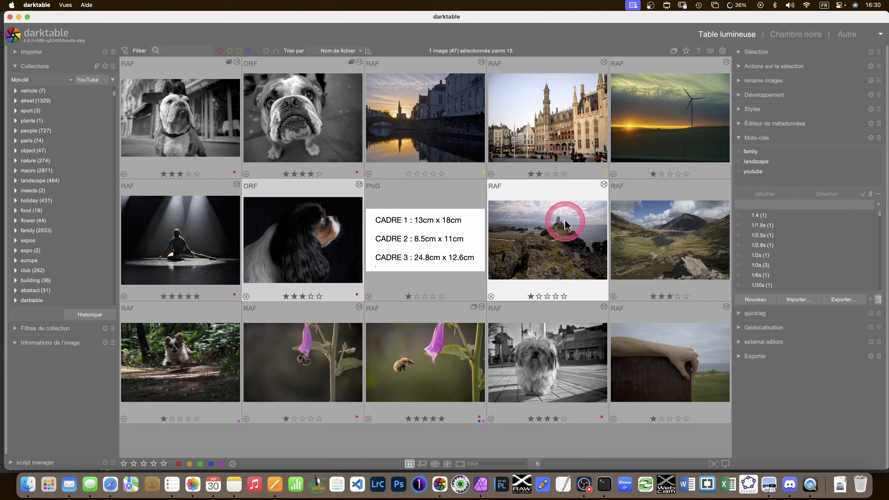
{"action": "double_click", "coordinate": [539, 220]}
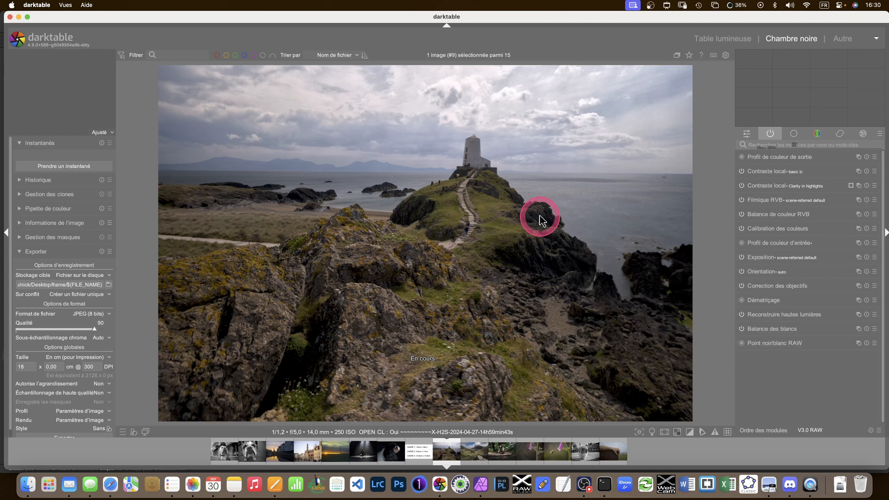
Search the modules for "rec", open the Recadrer module and check its preset options.
{"action": "left_click", "coordinate": [777, 146]}
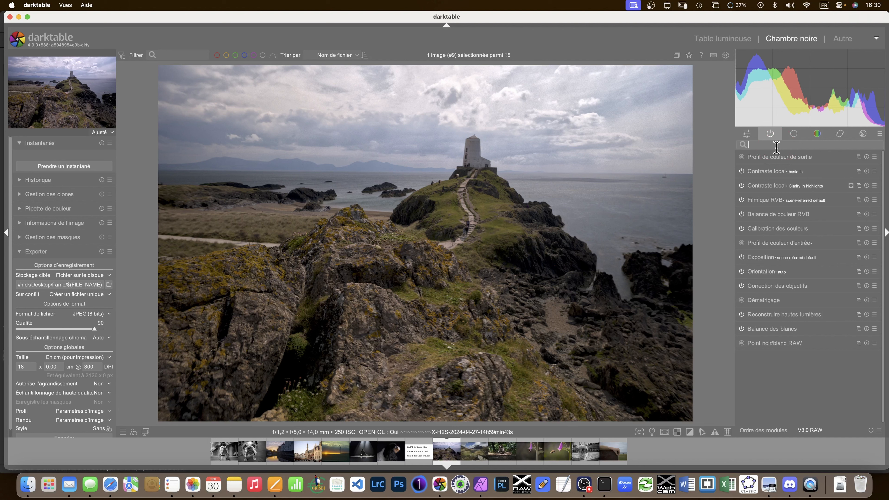
{"action": "type", "text": "rec"}
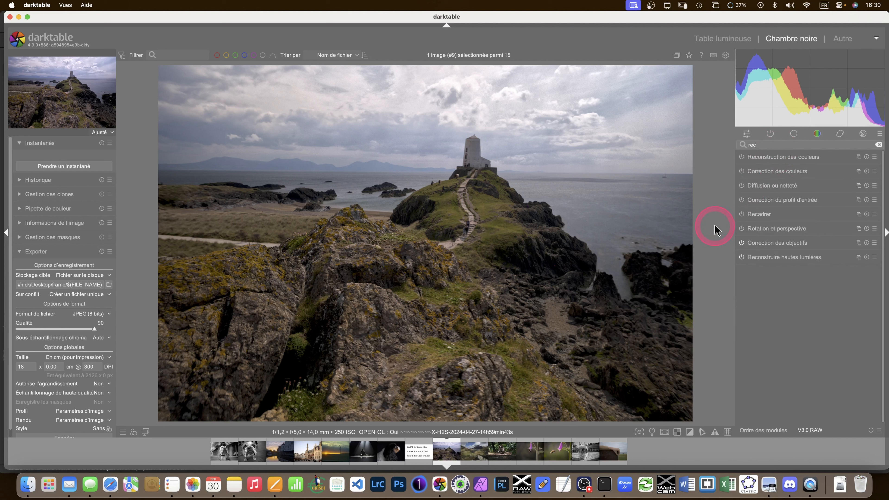
{"action": "left_click", "coordinate": [760, 214]}
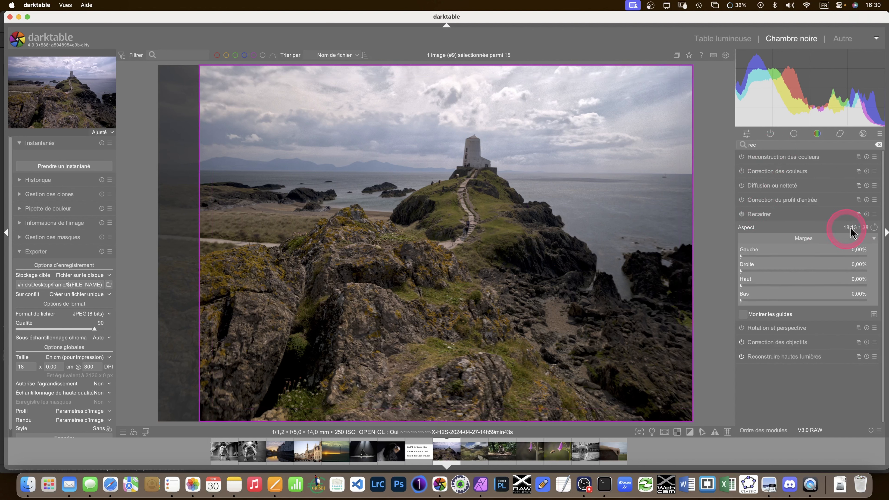
{"action": "left_click", "coordinate": [873, 213]}
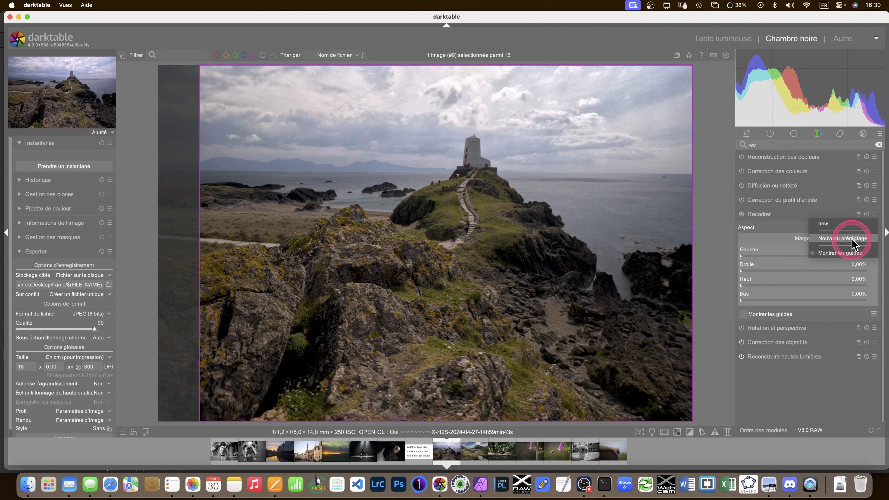
{"action": "left_click", "coordinate": [874, 214]}
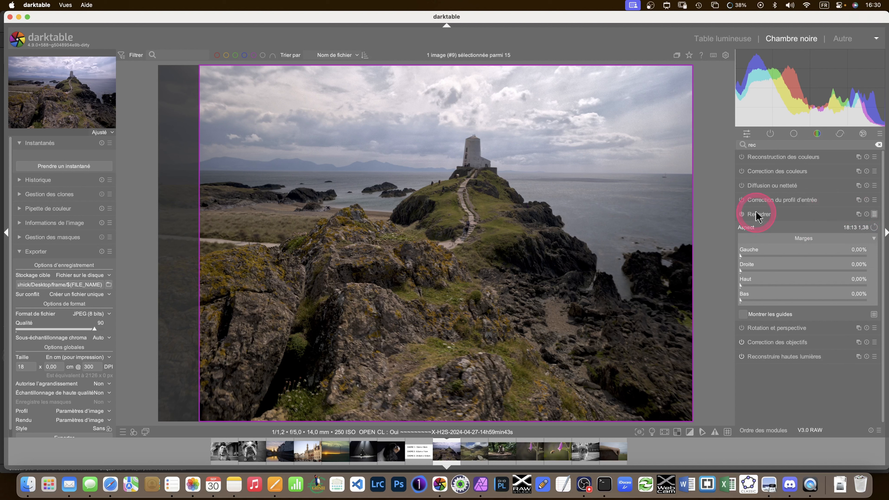
Set the crop aspect ratio to a custom 8,5:11.
{"action": "left_click", "coordinate": [792, 228]}
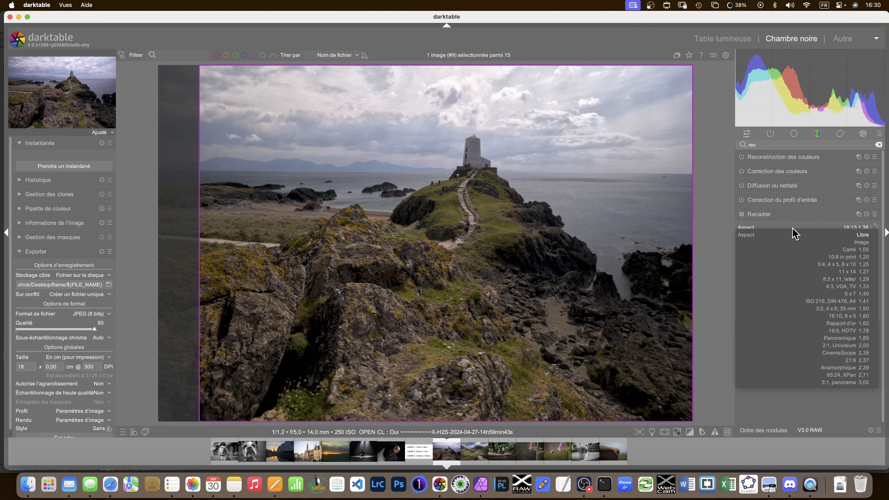
{"action": "left_click_drag", "start_coordinate": [793, 227], "coordinate": [760, 301]}
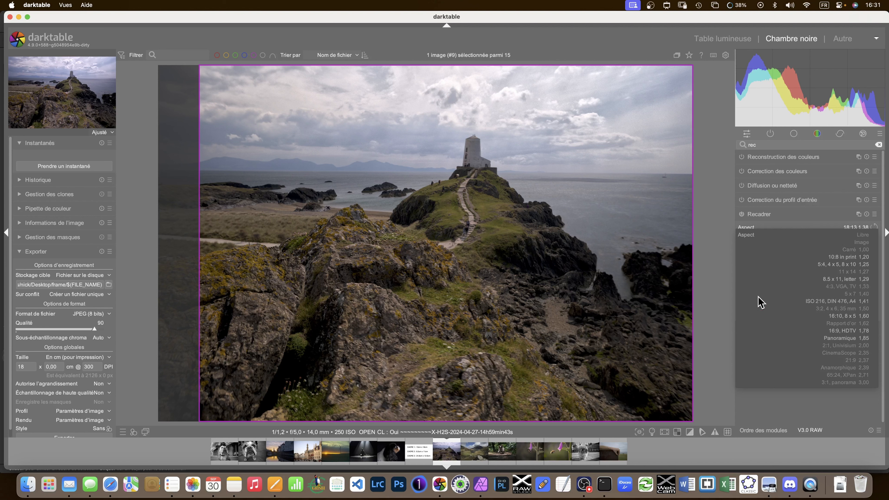
{"action": "type", "text": "8,5:"}
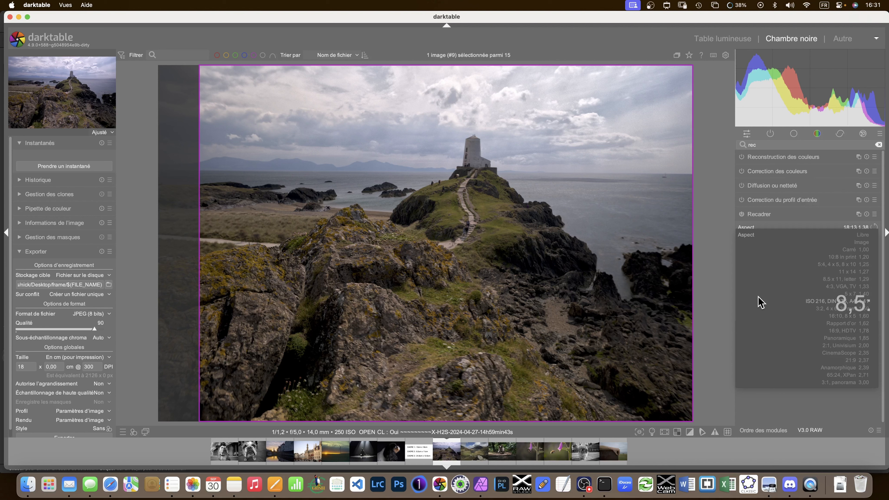
{"action": "type", "text": "11"}
{"action": "key", "text": "Return"}
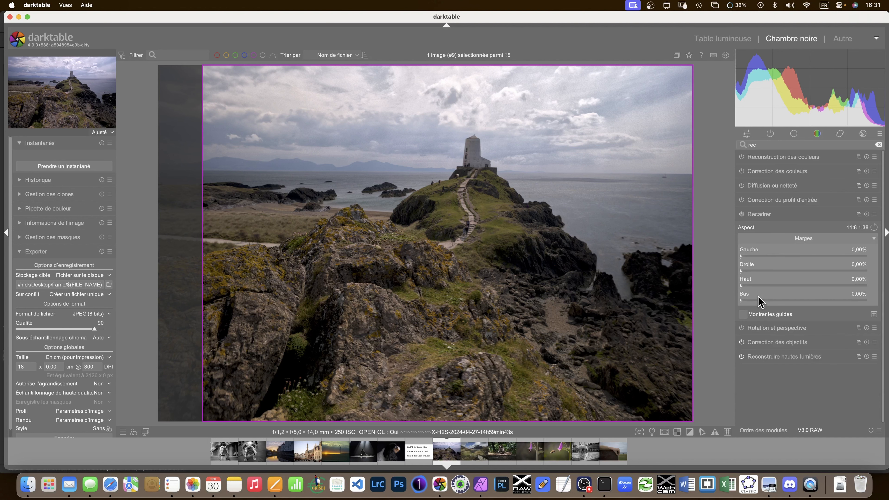
{"action": "left_click", "coordinate": [849, 229]}
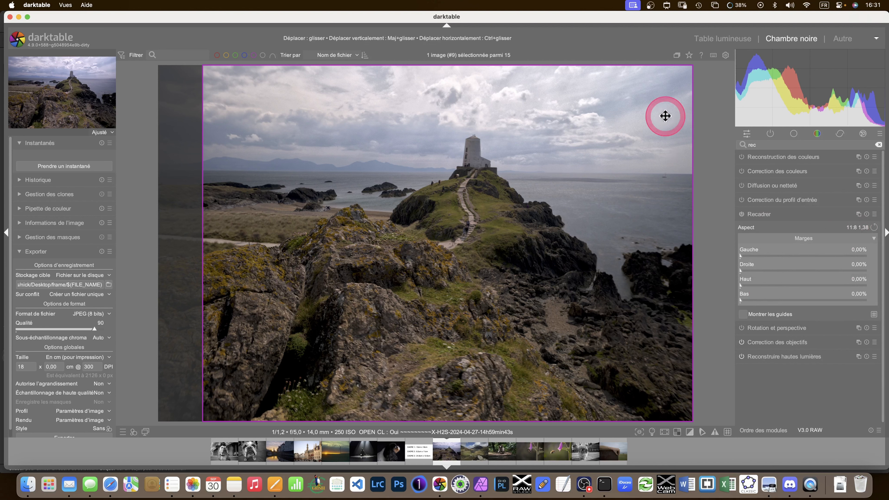
Crop the photo to margins of about 3.4% left, 14.3% right, 0% top and 10.2% bottom, with the lighthouse near a thirds line.
{"action": "left_click_drag", "start_coordinate": [685, 73], "coordinate": [634, 112]}
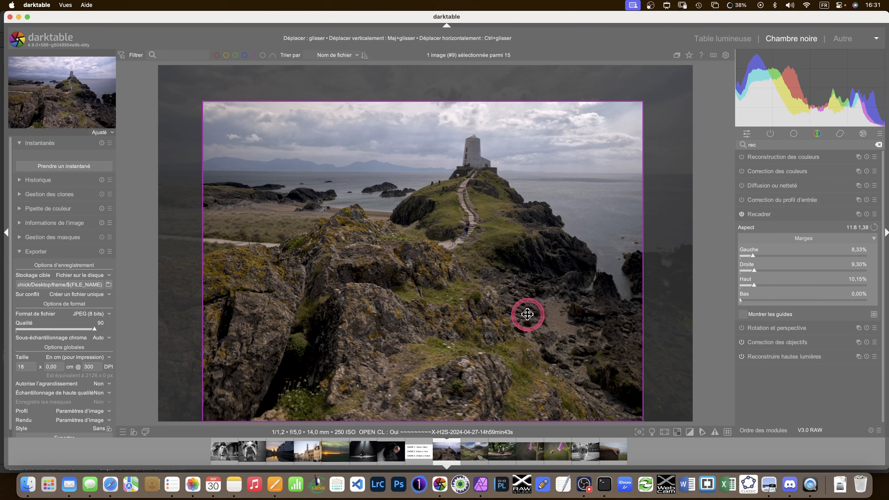
{"action": "left_click_drag", "start_coordinate": [526, 313], "coordinate": [501, 261]}
{"action": "key", "text": "g"}
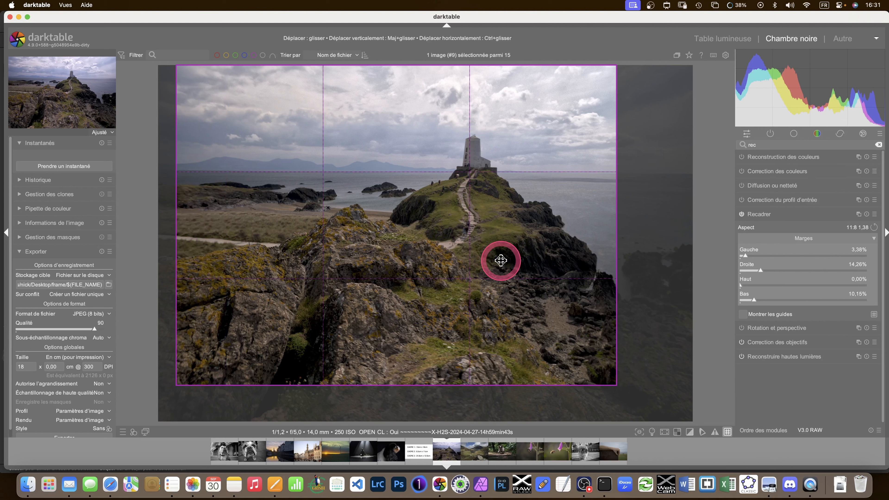
{"action": "left_click", "coordinate": [501, 261]}
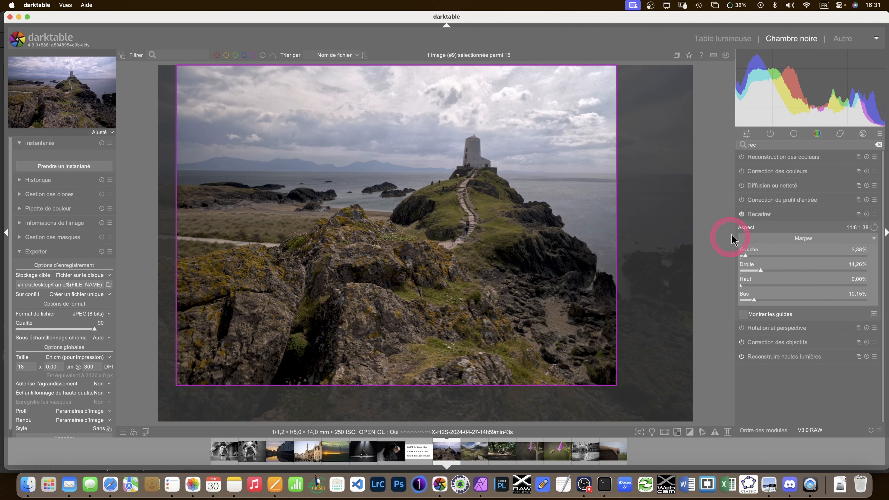
{"action": "left_click", "coordinate": [756, 213]}
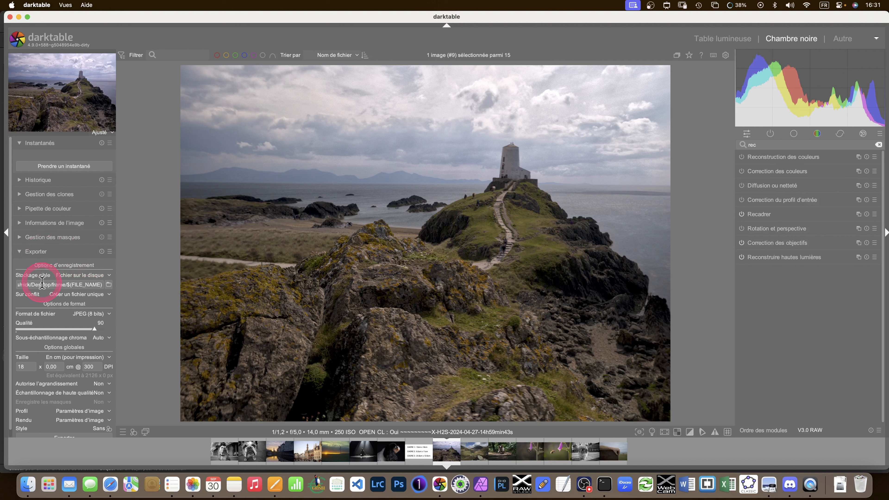
Set the export width to 11 cm and export the cropped photo.
{"action": "left_click_drag", "start_coordinate": [32, 367], "coordinate": [17, 367]}
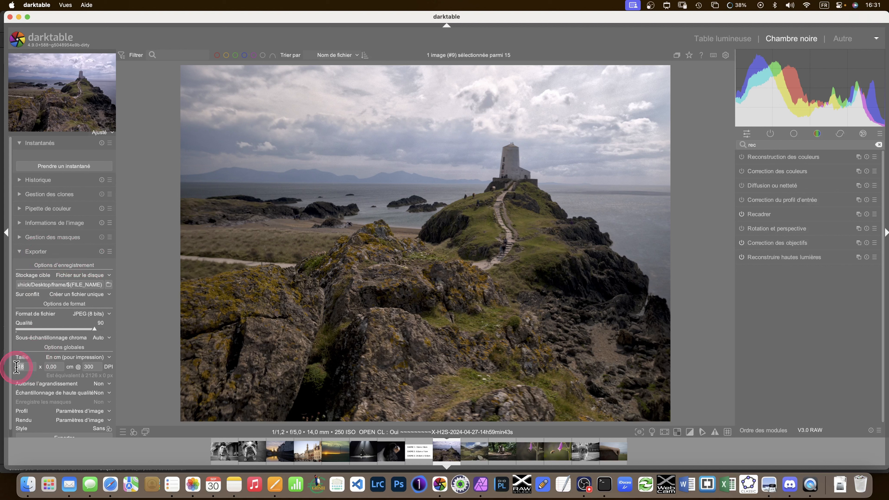
{"action": "type", "text": "11"}
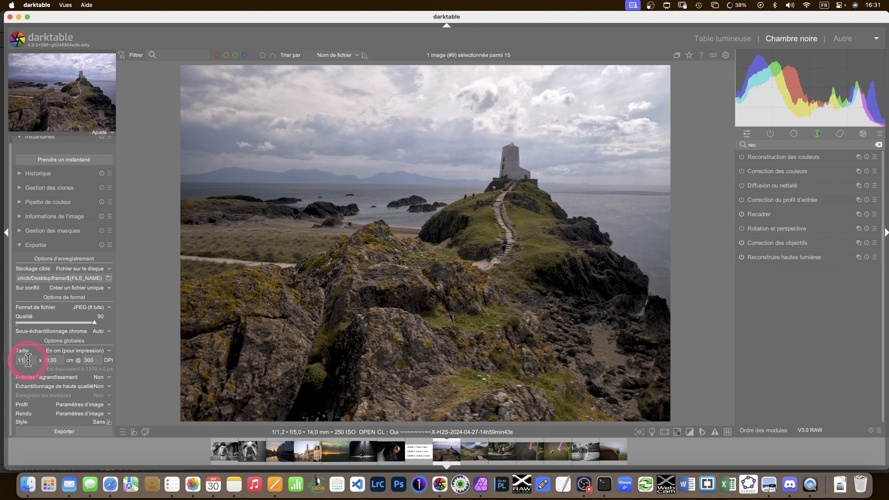
{"action": "left_click", "coordinate": [69, 432]}
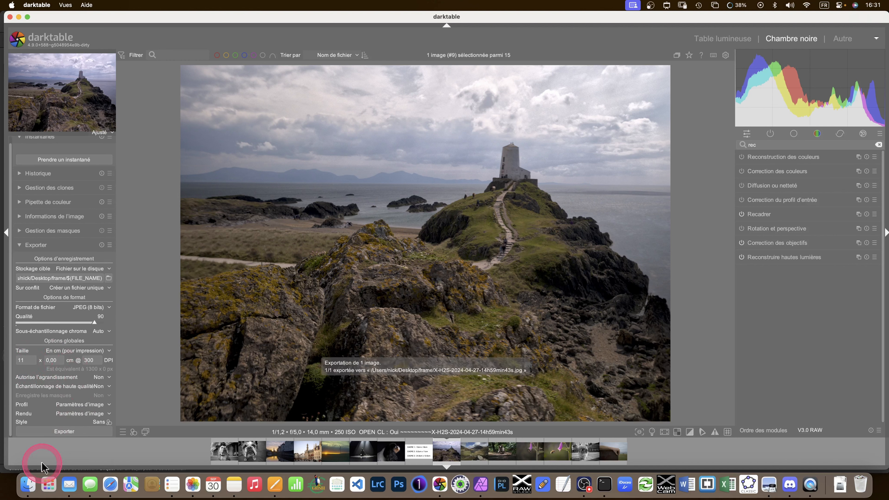
{"action": "left_click", "coordinate": [27, 485]}
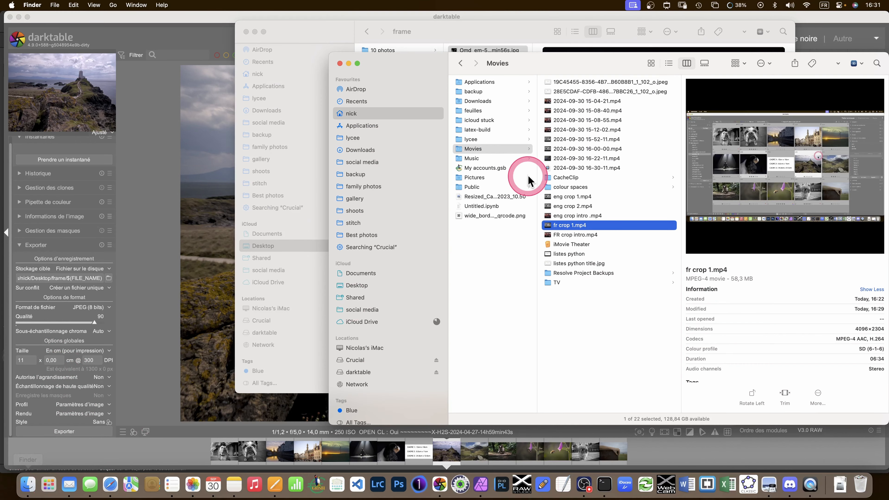
{"action": "left_click", "coordinate": [348, 64]}
{"action": "left_click", "coordinate": [486, 52]}
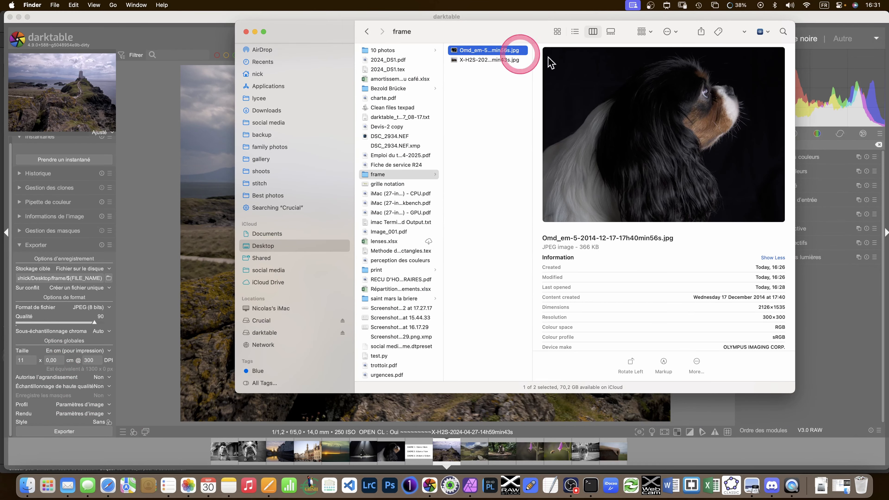
{"action": "left_click", "coordinate": [483, 61]}
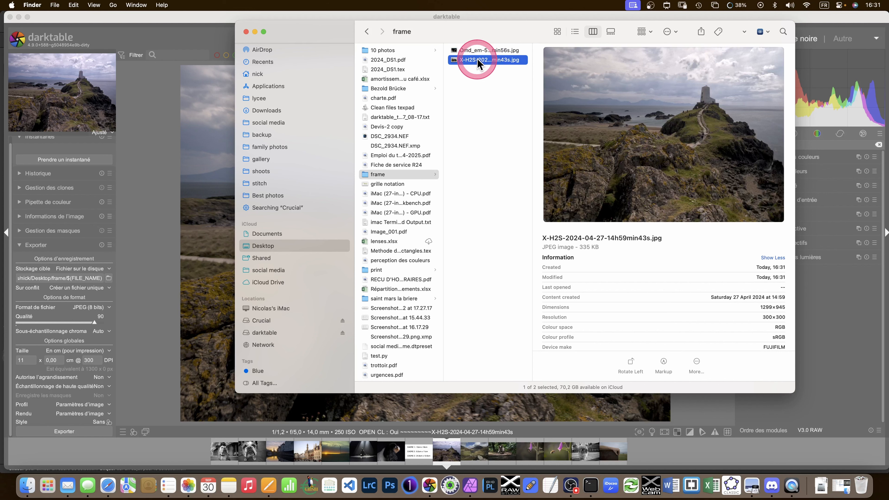
{"action": "right_click", "coordinate": [482, 61]}
{"action": "mouse_move", "coordinate": [507, 73]}
{"action": "left_click", "coordinate": [685, 108]}
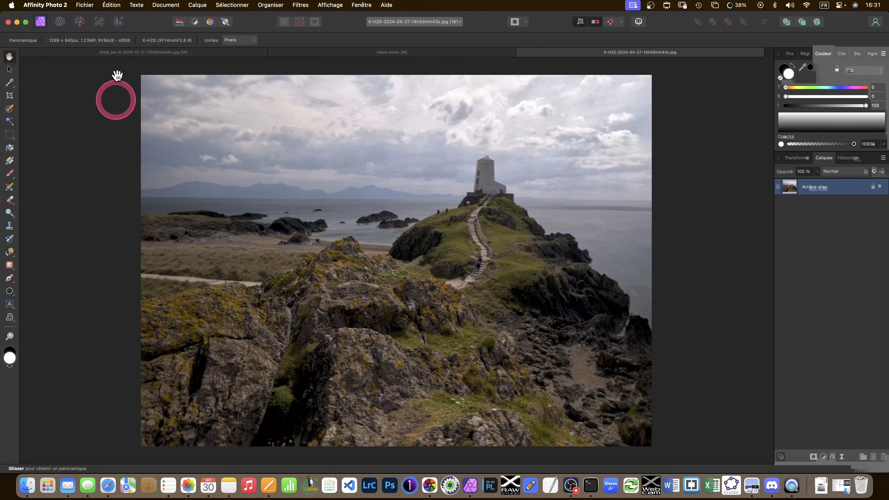
Check the document's dimensions in centimetres in the resize settings, leaving without resizing.
{"action": "left_click", "coordinate": [166, 5]}
{"action": "left_click", "coordinate": [191, 65]}
{"action": "left_click", "coordinate": [447, 220]}
{"action": "left_click", "coordinate": [451, 278]}
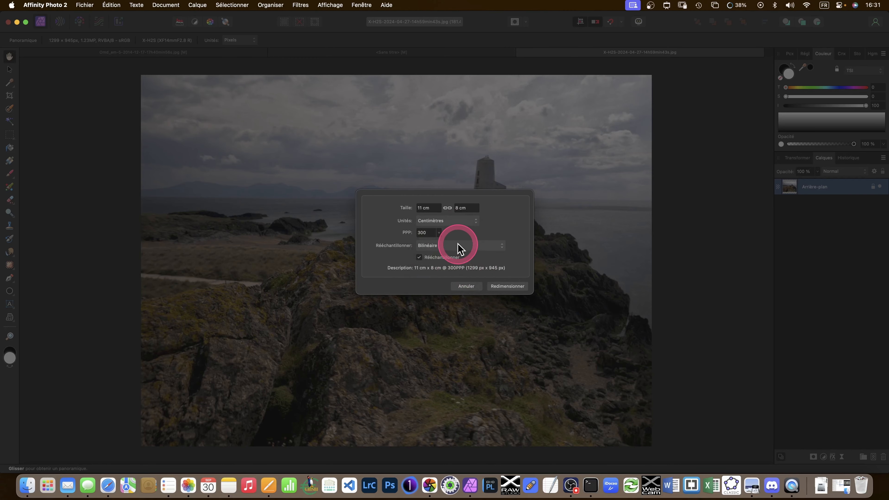
{"action": "left_click", "coordinate": [468, 286]}
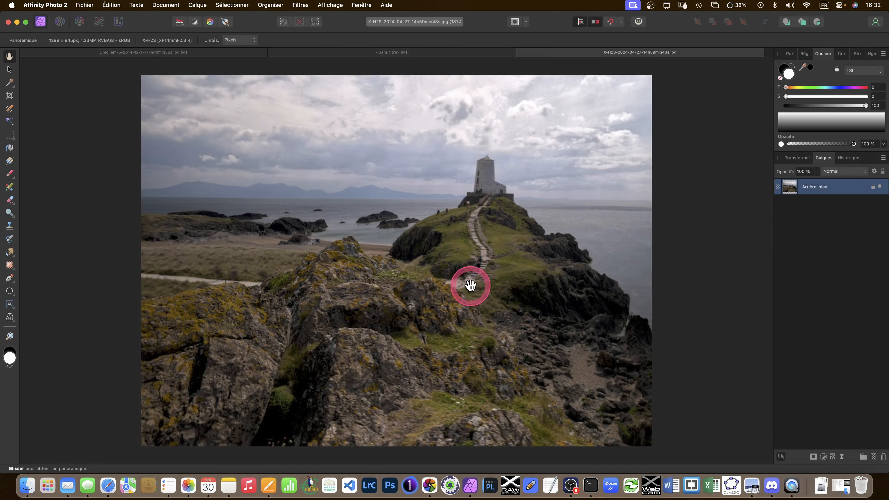
Close the exported photo in Affinity Photo and delete its X-H2S JPEG from the frame folder in Finder.
{"action": "key", "text": "super+w"}
{"action": "mouse_move", "coordinate": [1, 499]}
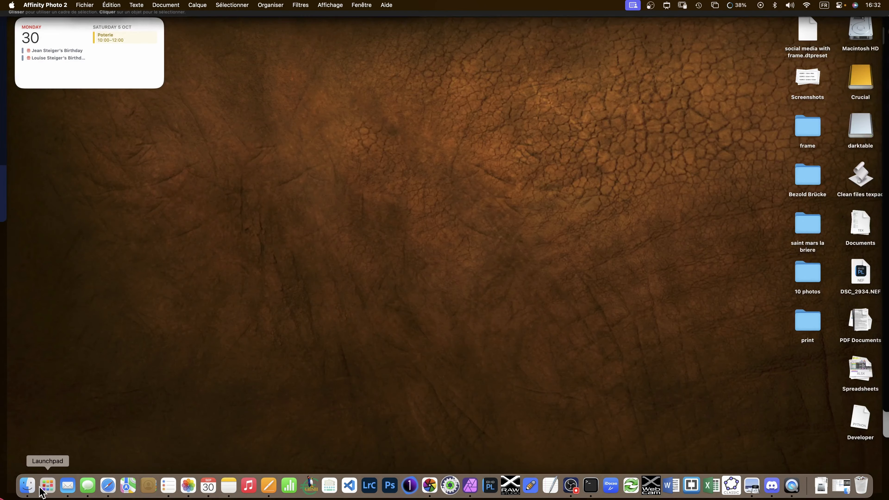
{"action": "left_click", "coordinate": [26, 488]}
{"action": "left_click", "coordinate": [499, 57]}
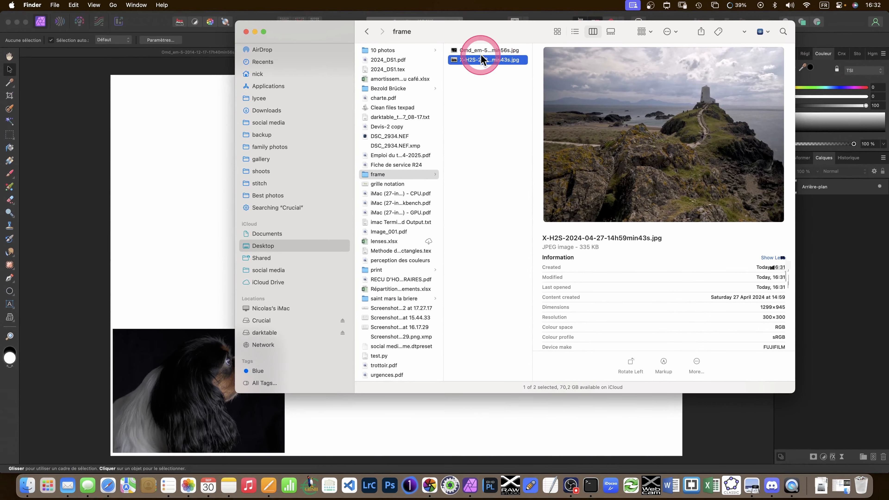
{"action": "key", "text": "super+BackSpace"}
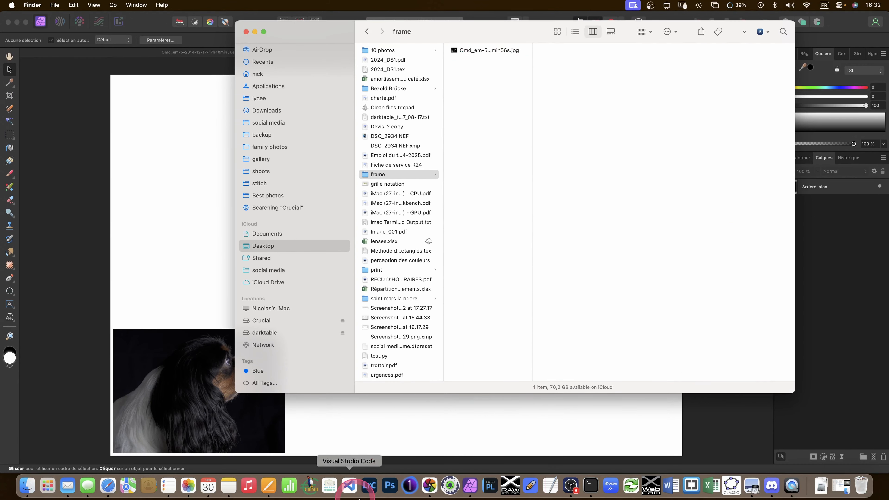
Switch back to darktable, search the modules for "reca" and reopen the lighthouse photo's Recadrer module.
{"action": "left_click", "coordinate": [428, 488]}
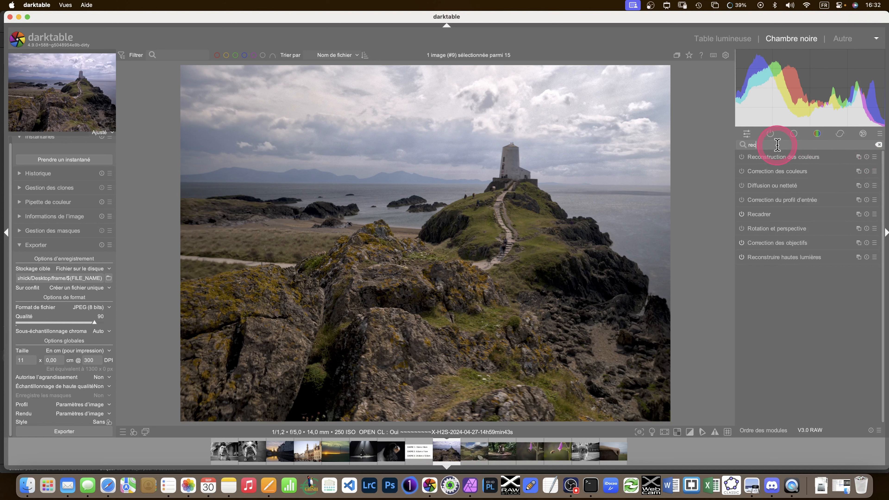
{"action": "left_click", "coordinate": [758, 158]}
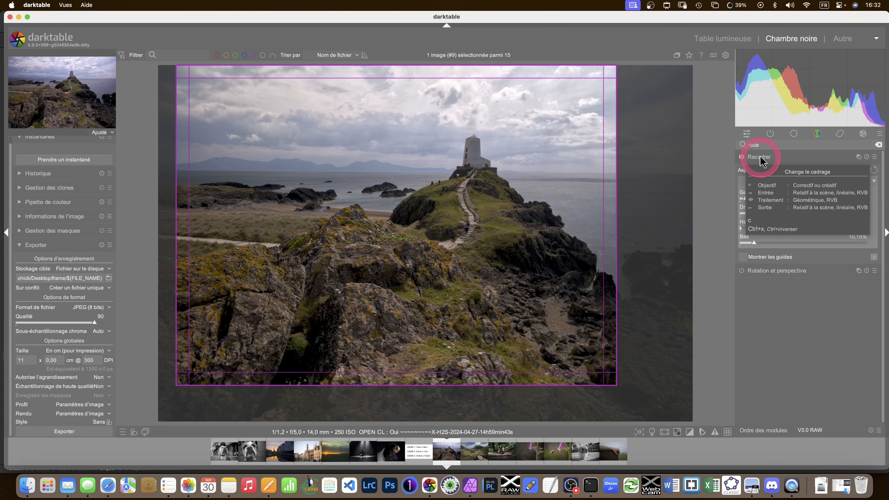
View the frame-sizes image enlarged from the lighttable, annotate CADRE 2 with 17 x 22, then clear the notes and close the preview.
{"action": "left_click", "coordinate": [733, 40]}
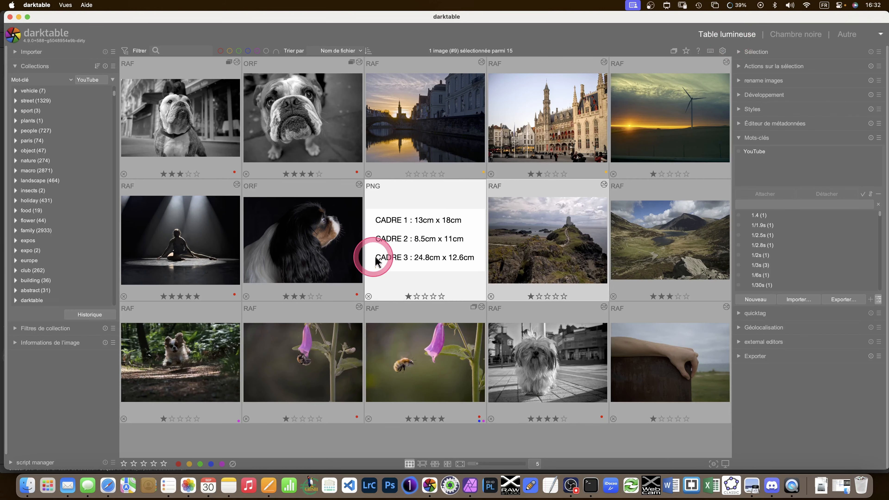
{"action": "left_click", "coordinate": [405, 250]}
{"action": "key", "text": "w"}
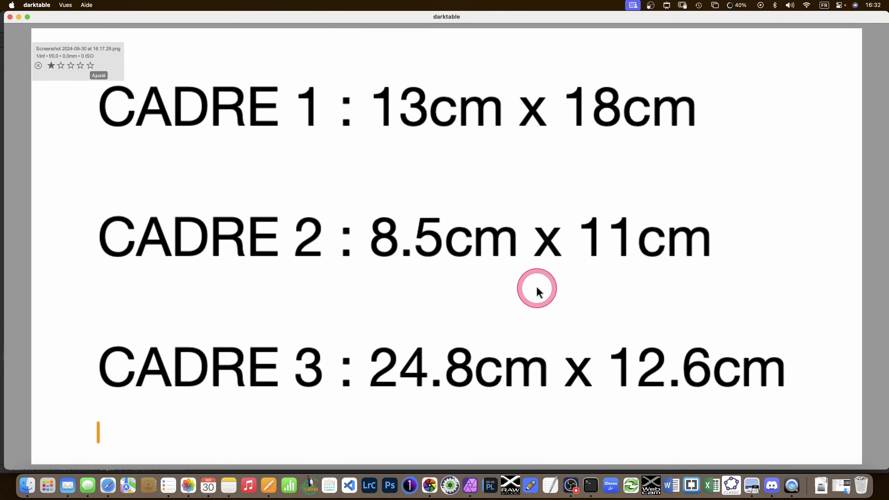
{"action": "key", "text": "ctrl+a"}
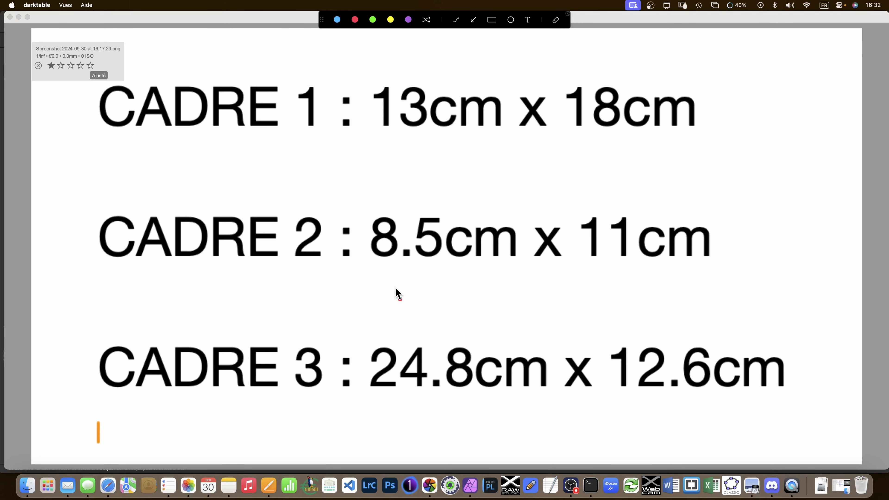
{"action": "mouse_move", "coordinate": [391, 289]}
{"action": "left_mouse_down"}
{"action": "mouse_move", "coordinate": [403, 300]}
{"action": "mouse_move", "coordinate": [418, 274]}
{"action": "mouse_move", "coordinate": [425, 305]}
{"action": "left_mouse_up"}
{"action": "mouse_move", "coordinate": [560, 269]}
{"action": "left_mouse_down"}
{"action": "mouse_move", "coordinate": [546, 293]}
{"action": "mouse_move", "coordinate": [561, 291]}
{"action": "left_mouse_up"}
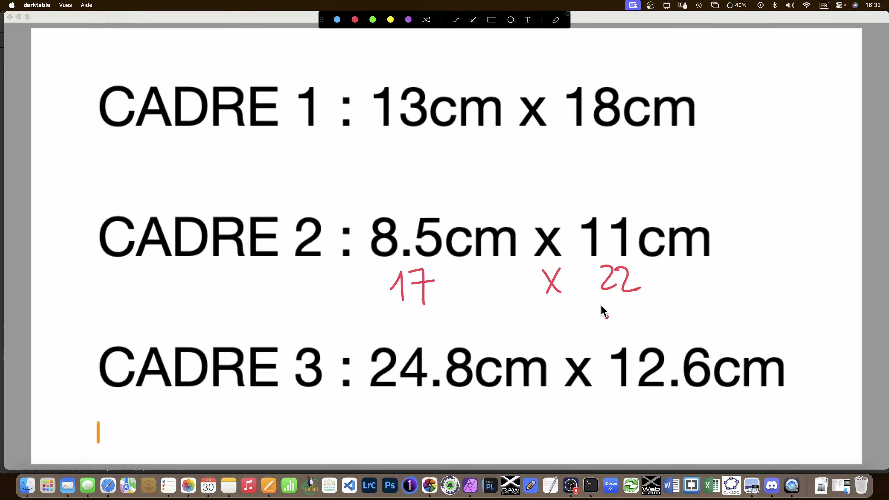
{"action": "key", "text": "Escape"}
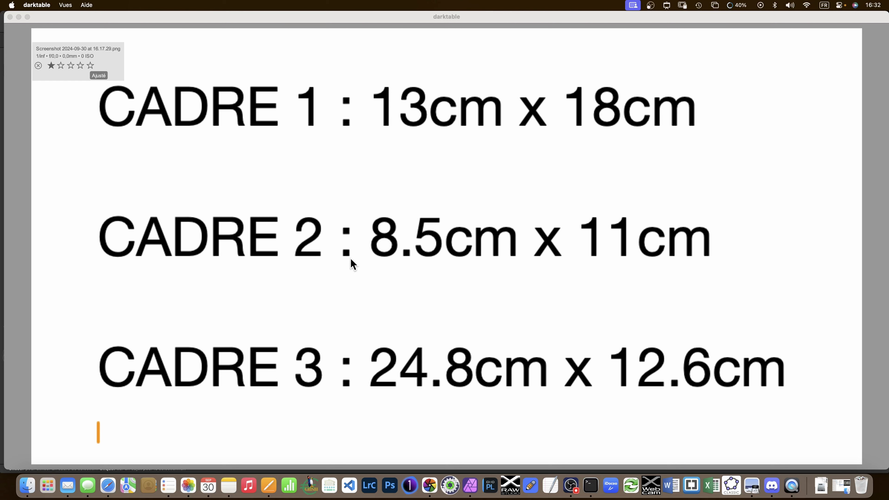
{"action": "left_click", "coordinate": [168, 65]}
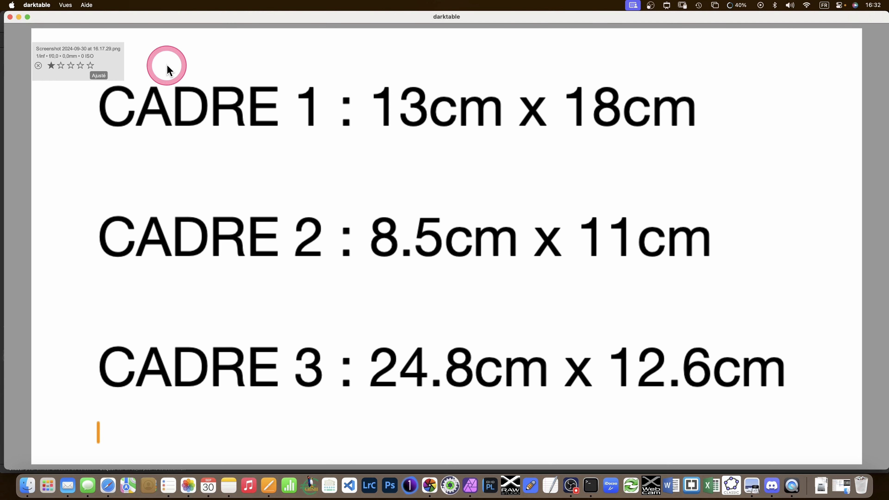
{"action": "key", "text": "f"}
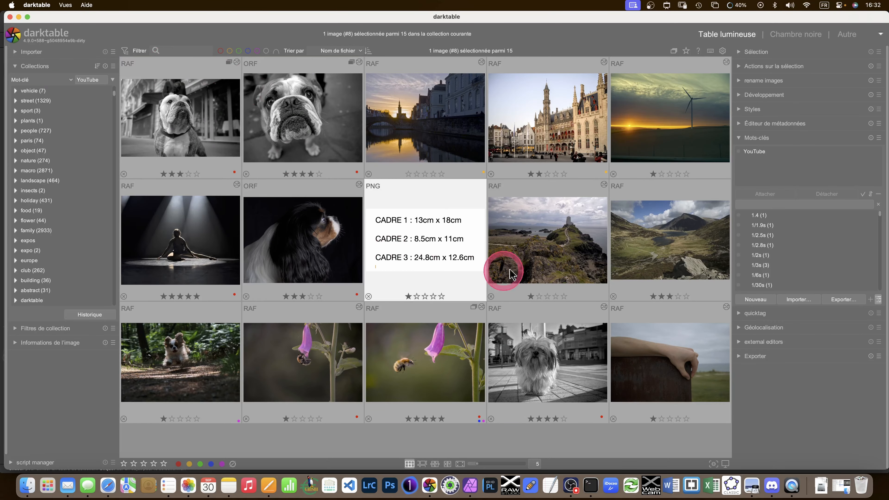
Open the lighthouse photo in the darkroom and expand its Recadrer module.
{"action": "double_click", "coordinate": [556, 260]}
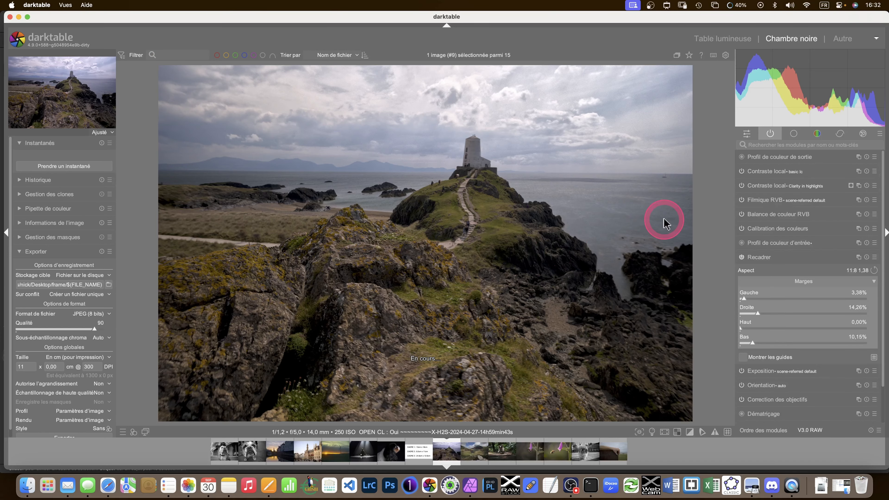
{"action": "left_click", "coordinate": [774, 145]}
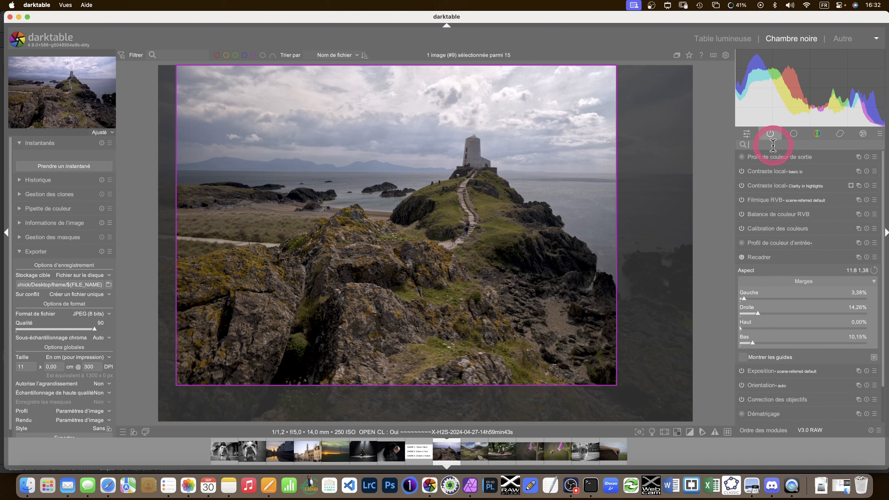
{"action": "left_click", "coordinate": [754, 258]}
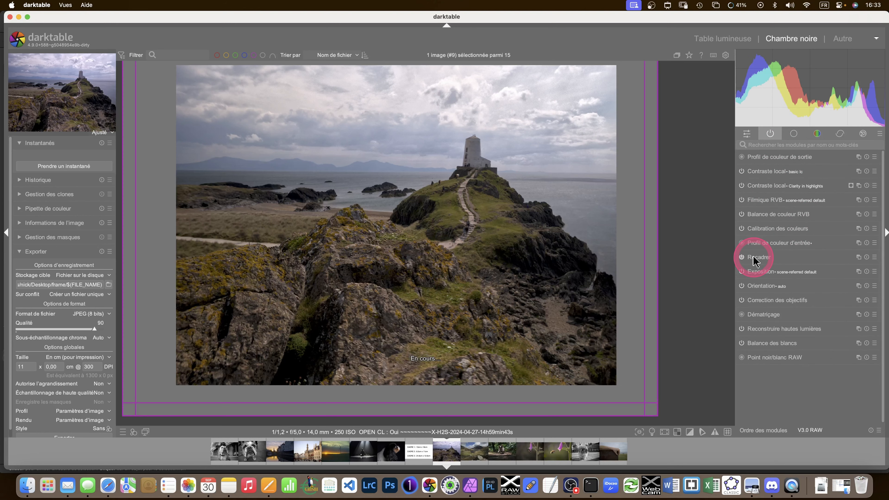
{"action": "left_click", "coordinate": [756, 257]}
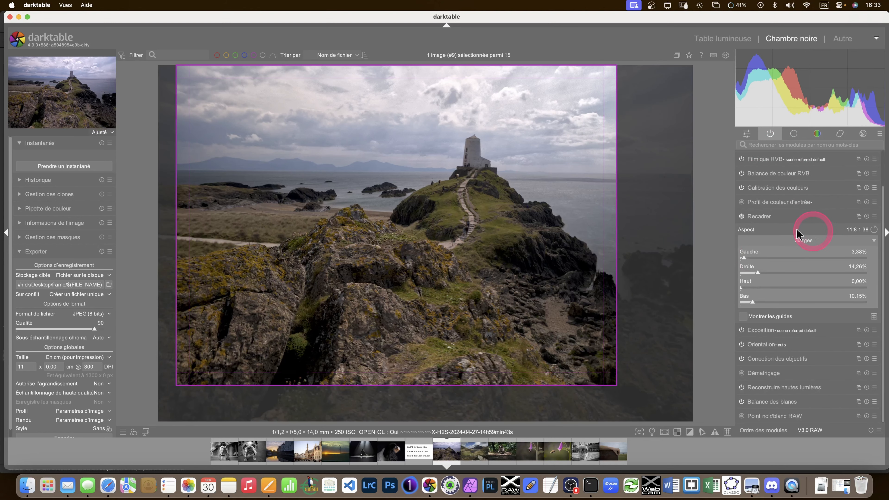
Set the lighthouse photo's crop aspect to 17:22, shift the crop frame slightly to the left and apply the crop.
{"action": "left_click", "coordinate": [785, 234]}
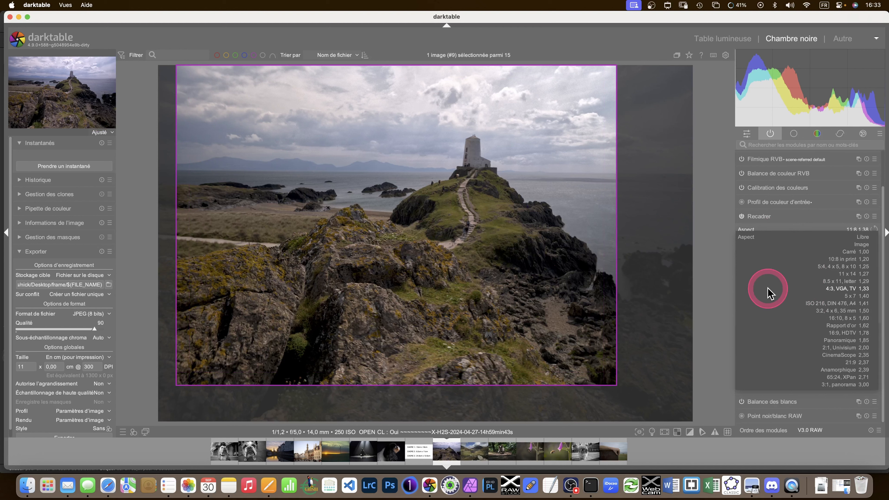
{"action": "type", "text": "1"}
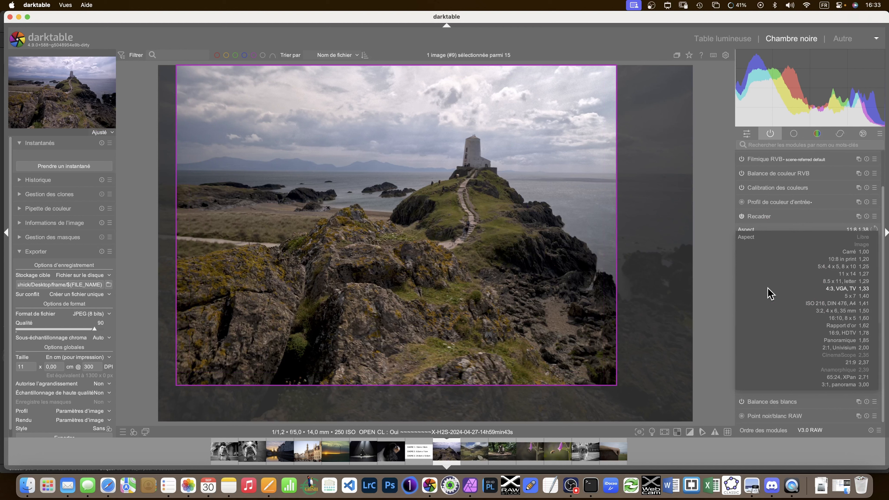
{"action": "type", "text": "7:22"}
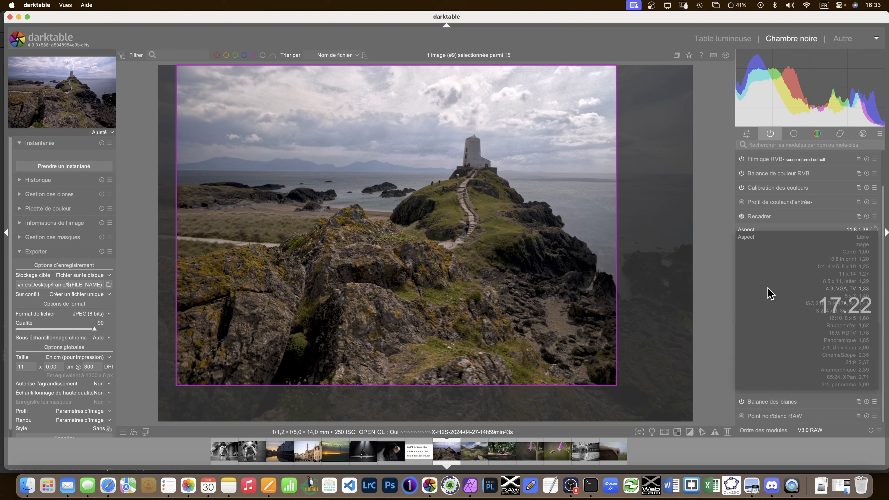
{"action": "key", "text": "Return"}
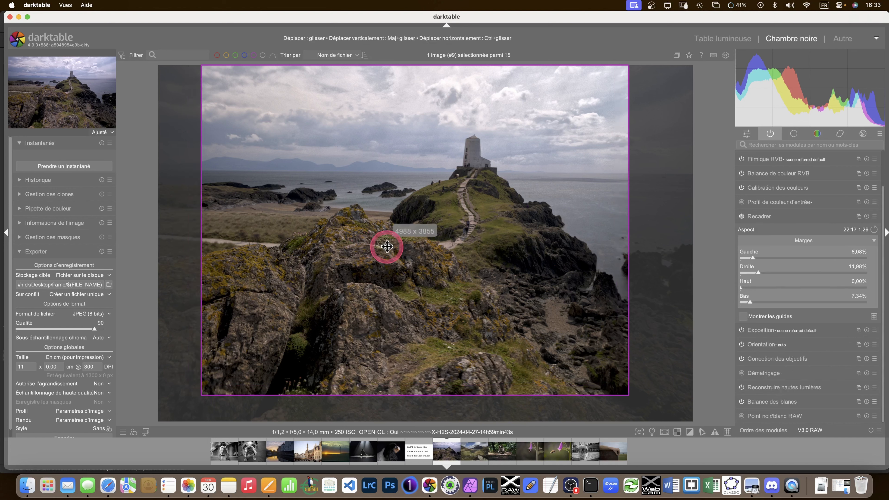
{"action": "left_click_drag", "start_coordinate": [381, 247], "coordinate": [377, 242]}
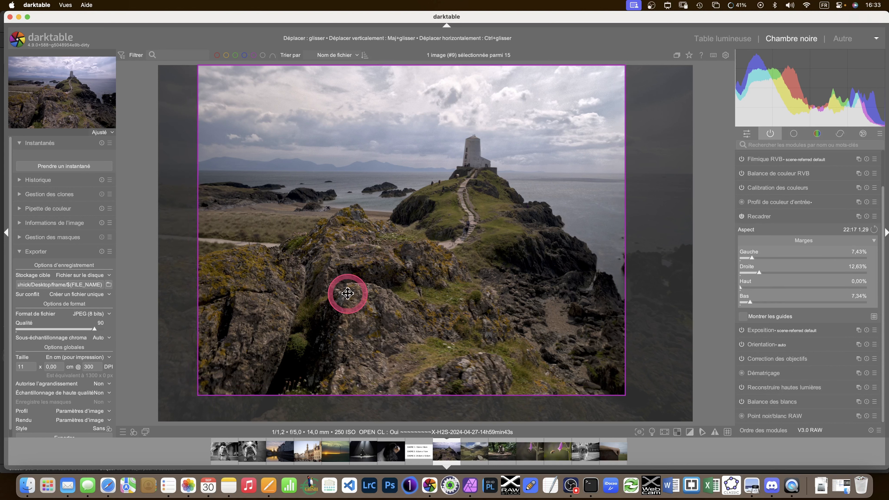
{"action": "left_click", "coordinate": [742, 222]}
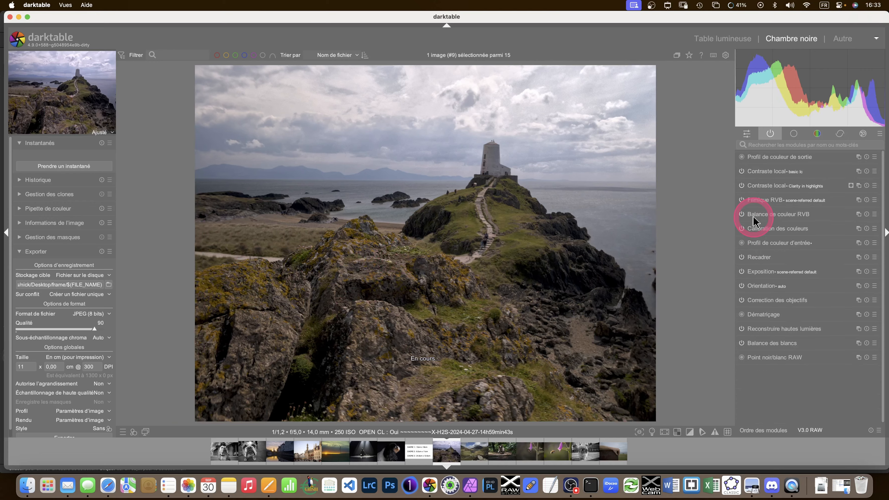
{"action": "left_click", "coordinate": [612, 209]}
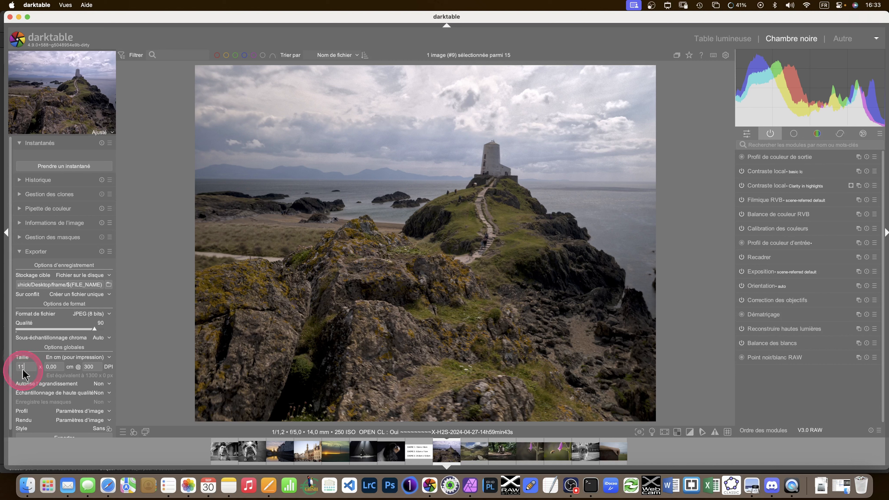
Export the cropped lighthouse photo as a JPEG and open the exported X-H2S file from the frame folder in Affinity Photo.
{"action": "left_click", "coordinate": [64, 439]}
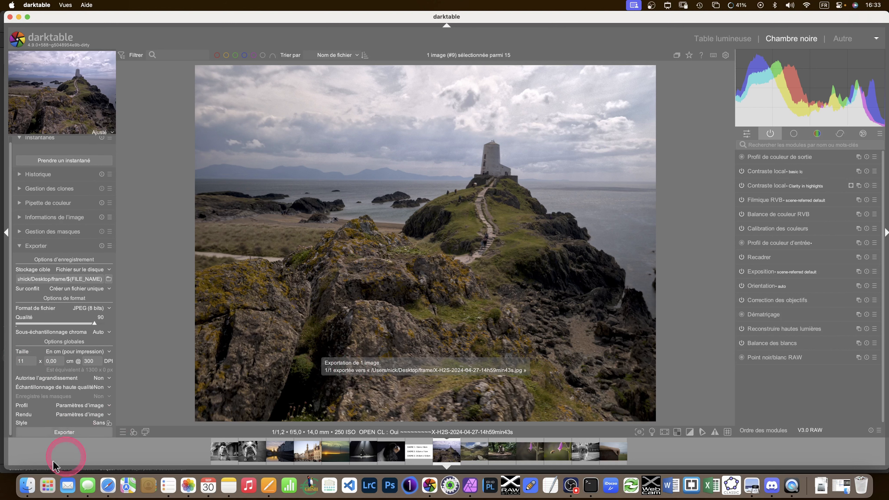
{"action": "left_click", "coordinate": [26, 487]}
{"action": "left_click", "coordinate": [480, 149]}
{"action": "left_click", "coordinate": [472, 59]}
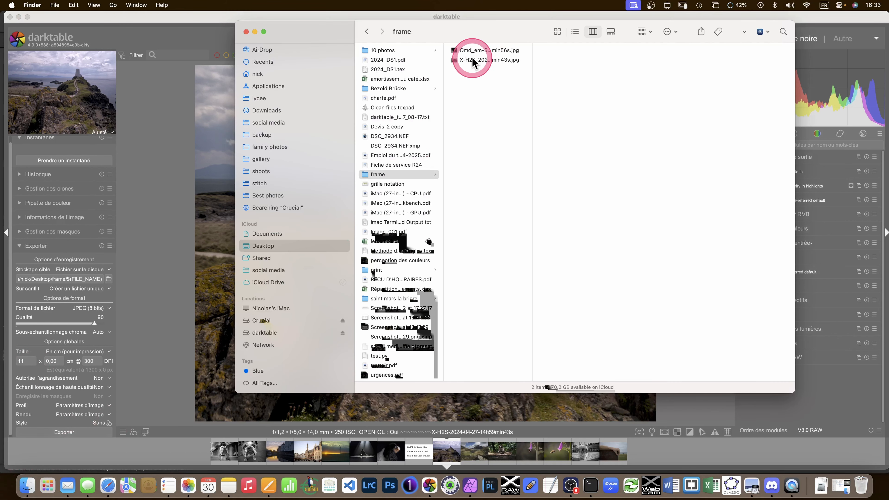
{"action": "right_click", "coordinate": [470, 57]}
{"action": "mouse_move", "coordinate": [499, 72]}
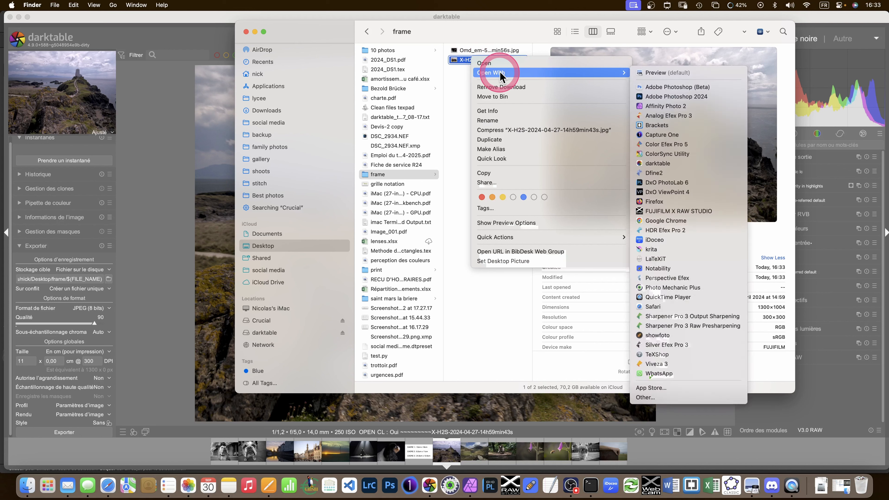
{"action": "left_click", "coordinate": [674, 107]}
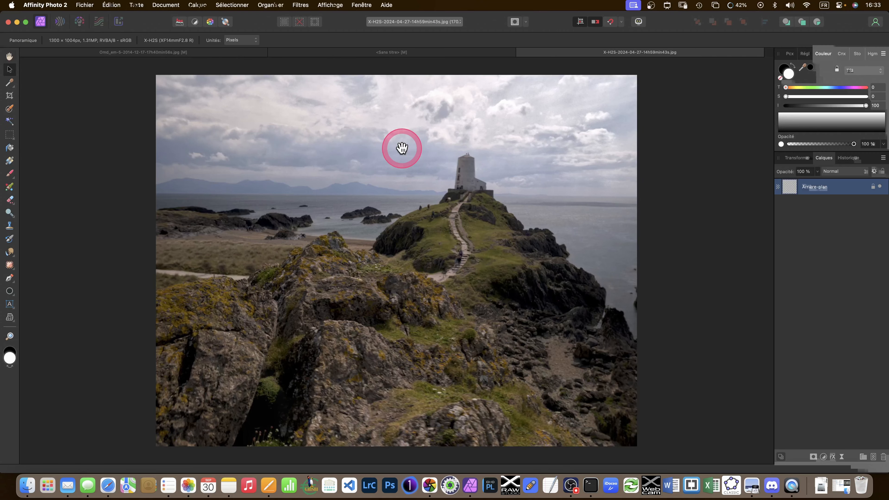
Check the exported lighthouse photo's document size in centimetres, leaving without resizing.
{"action": "left_click", "coordinate": [165, 6]}
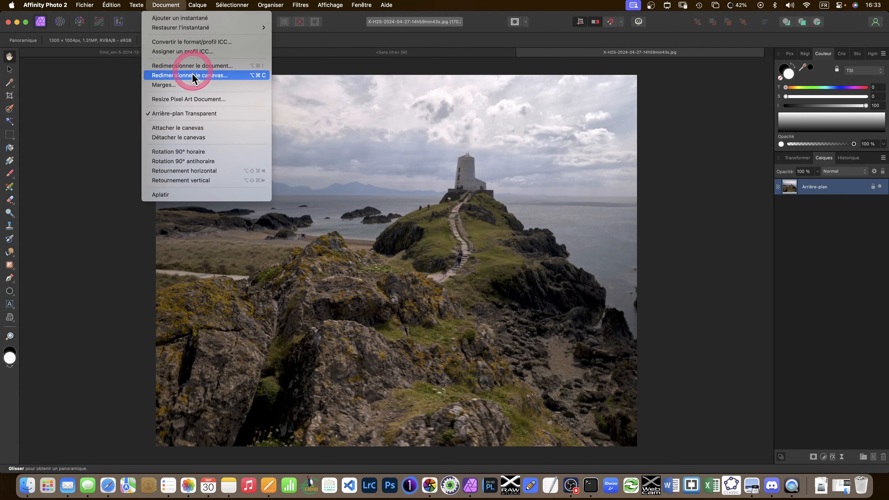
{"action": "left_click", "coordinate": [190, 67]}
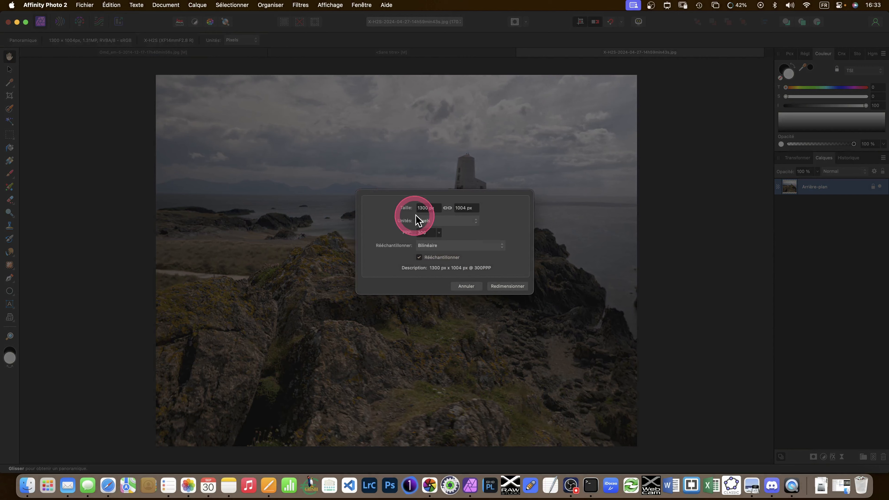
{"action": "left_click", "coordinate": [446, 222]}
{"action": "left_click", "coordinate": [455, 279]}
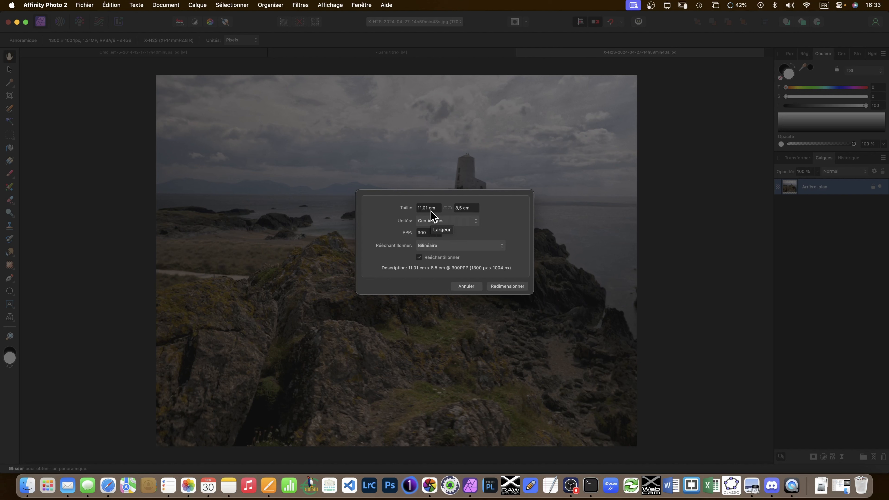
{"action": "left_click", "coordinate": [423, 209]}
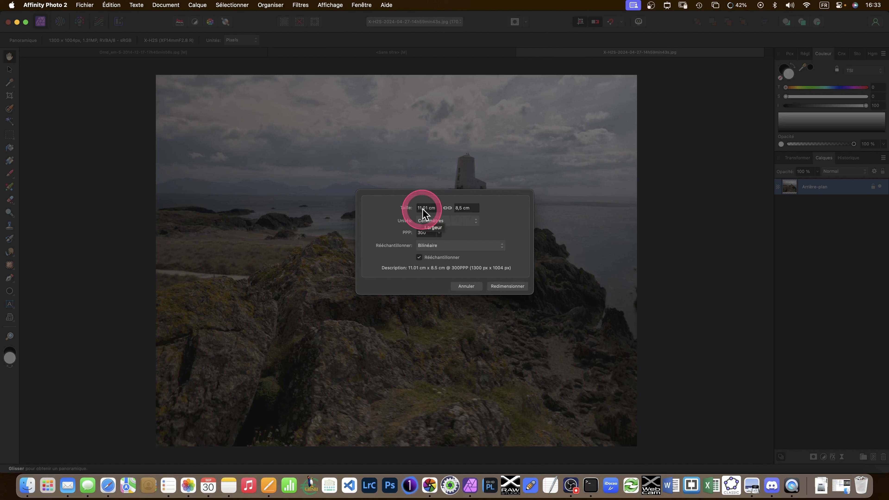
{"action": "left_click", "coordinate": [467, 286]}
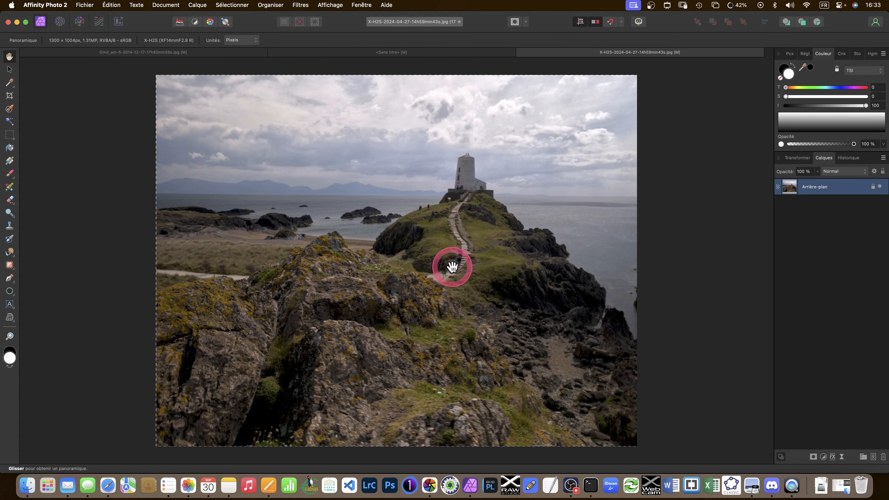
Paste the copied lighthouse photo into the untitled print document and place it beside the dog photo along the bottom edge.
{"action": "key", "text": "v"}
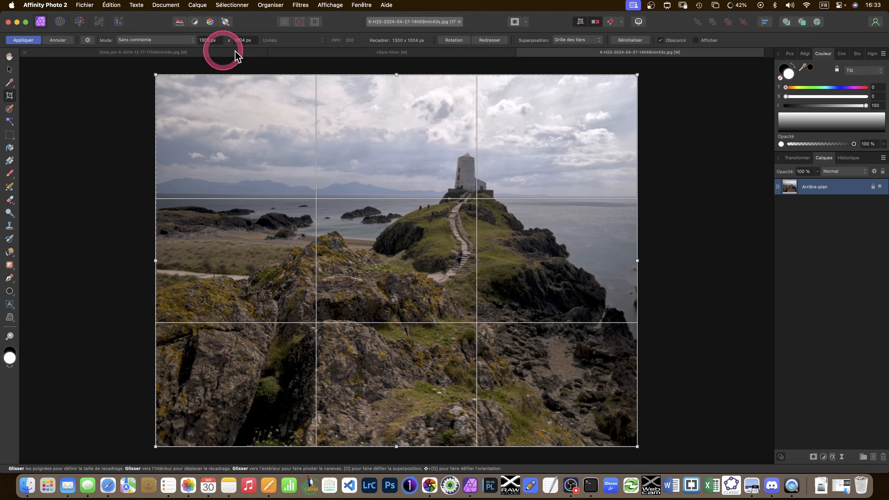
{"action": "left_click", "coordinate": [372, 53]}
{"action": "key", "text": "super+v"}
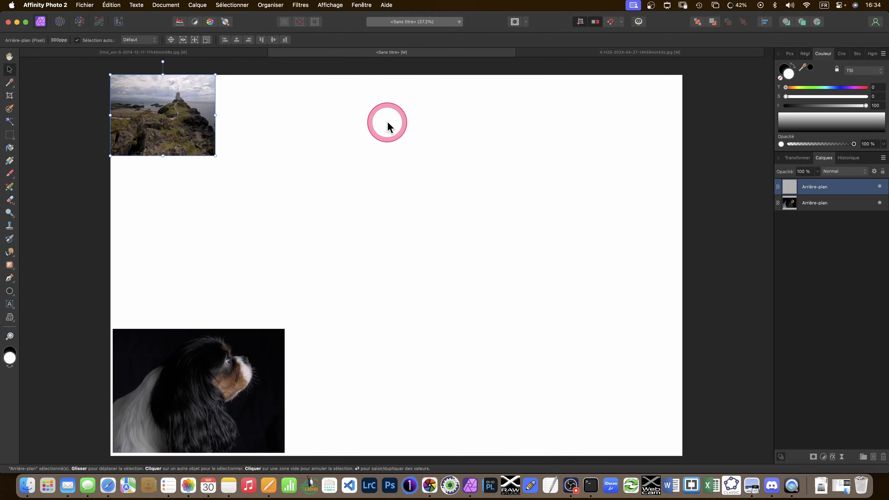
{"action": "left_click_drag", "start_coordinate": [180, 134], "coordinate": [346, 428]}
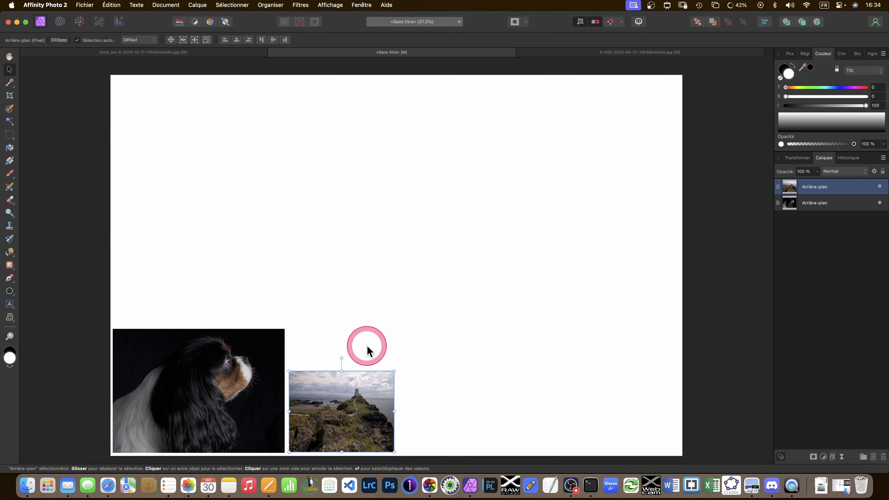
{"action": "left_click", "coordinate": [10, 56]}
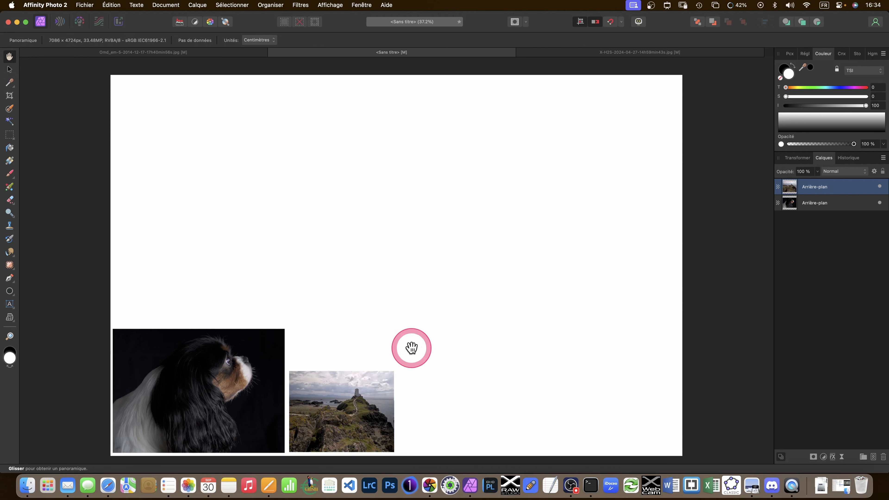
Switch to darktable's lighttable and view the note with the frame sizes full screen.
{"action": "left_click", "coordinate": [429, 485]}
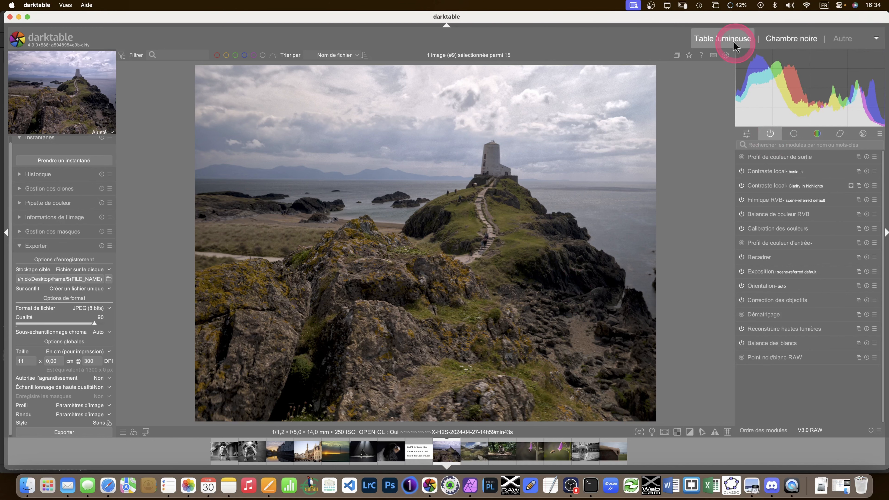
{"action": "left_click", "coordinate": [722, 38]}
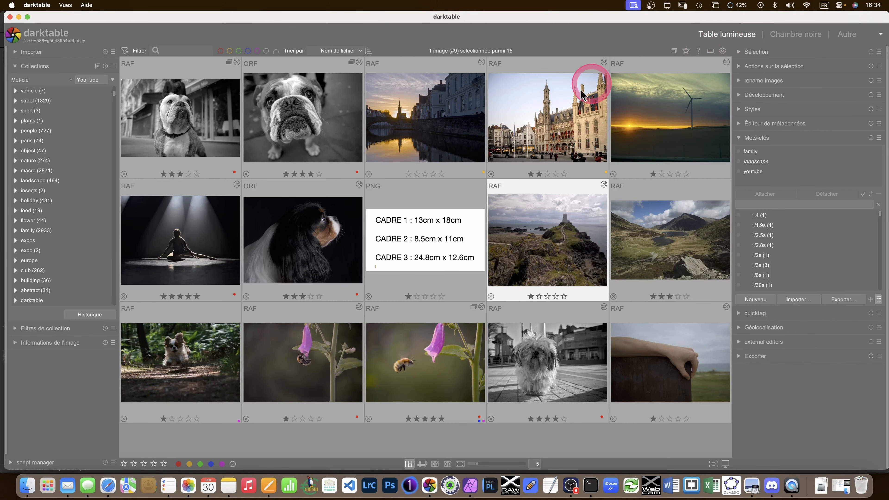
{"action": "key", "text": "w"}
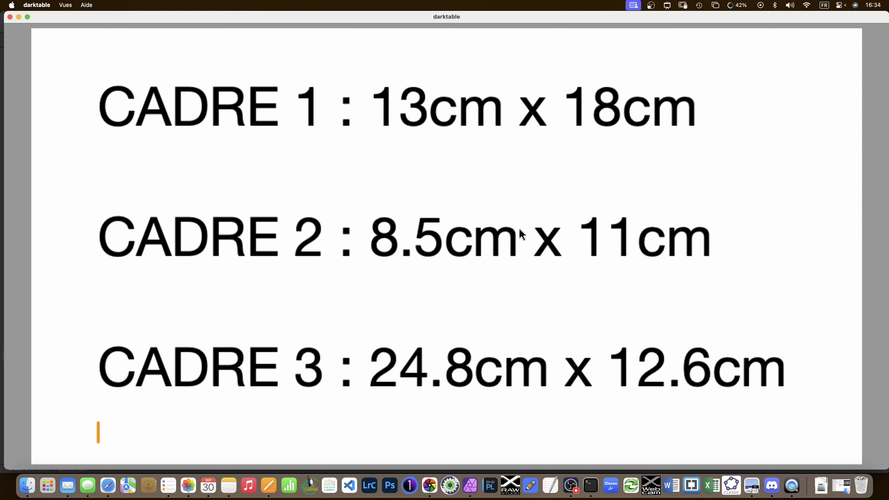
Write 248 x 126 on screen below the frame 3 dimensions, clear the annotation and return to the thumbnails.
{"action": "key", "text": "ctrl+alt+a"}
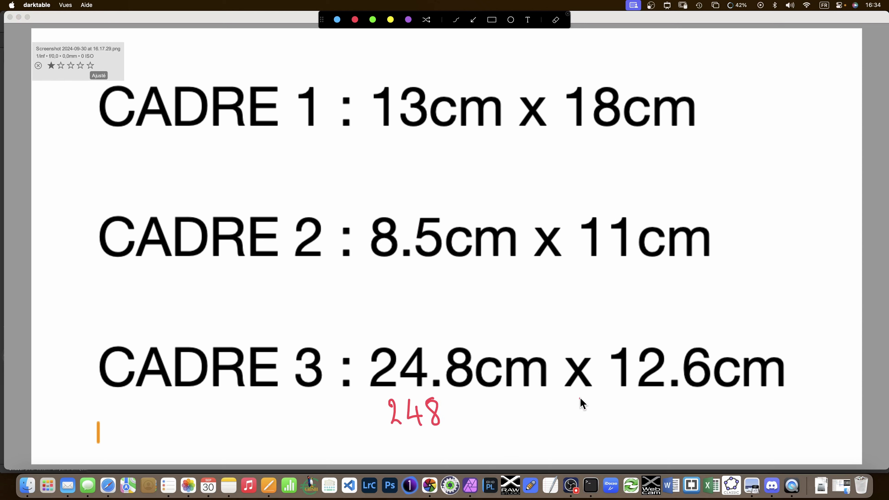
{"action": "left_click_drag", "start_coordinate": [678, 391], "coordinate": [672, 417]}
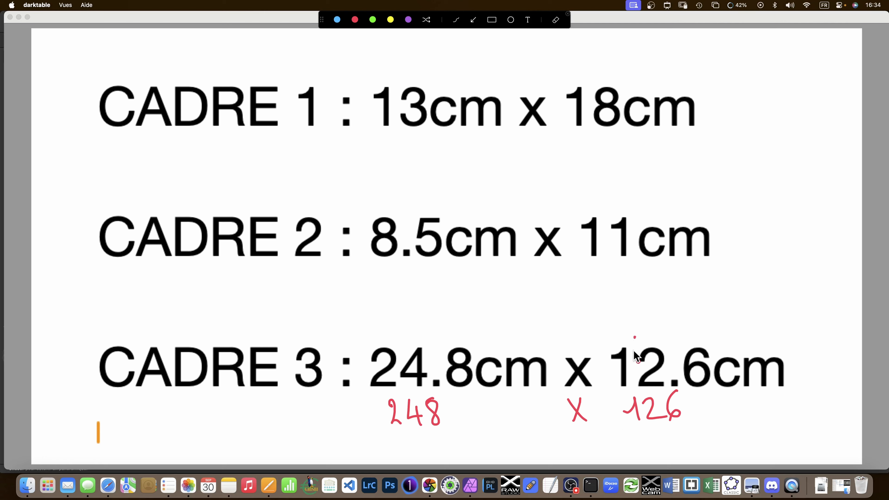
{"action": "key", "text": "Escape"}
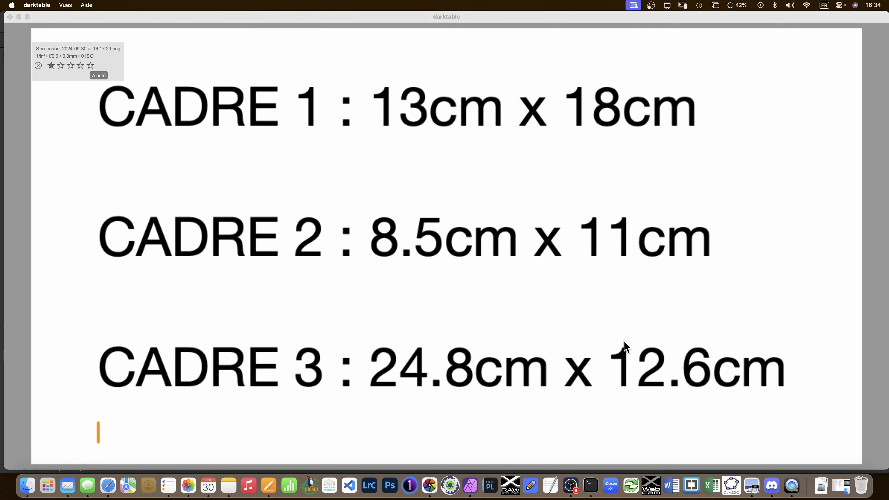
{"action": "left_click", "coordinate": [627, 325]}
{"action": "left_click", "coordinate": [554, 255]}
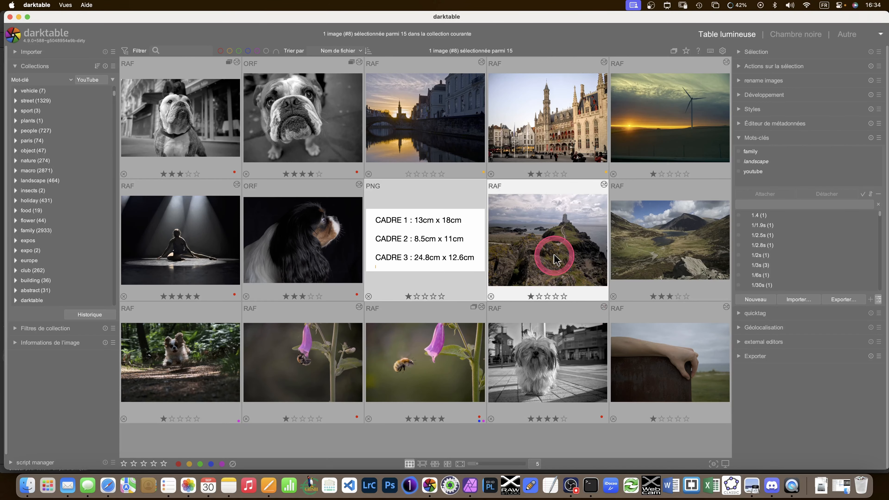
{"action": "key", "text": "w"}
{"action": "left_click", "coordinate": [412, 236]}
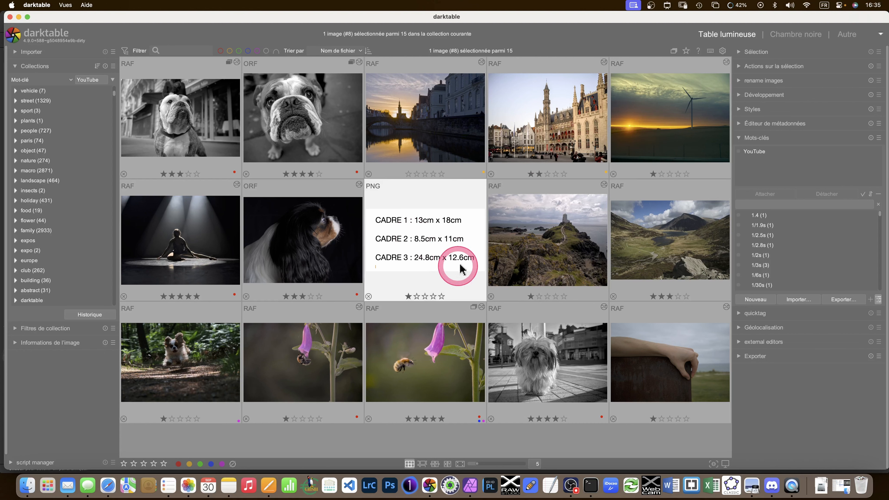
Open the wind turbine sunset photo in the darkroom and set its crop aspect to 248:126.
{"action": "left_click", "coordinate": [658, 119]}
{"action": "double_click", "coordinate": [658, 118]}
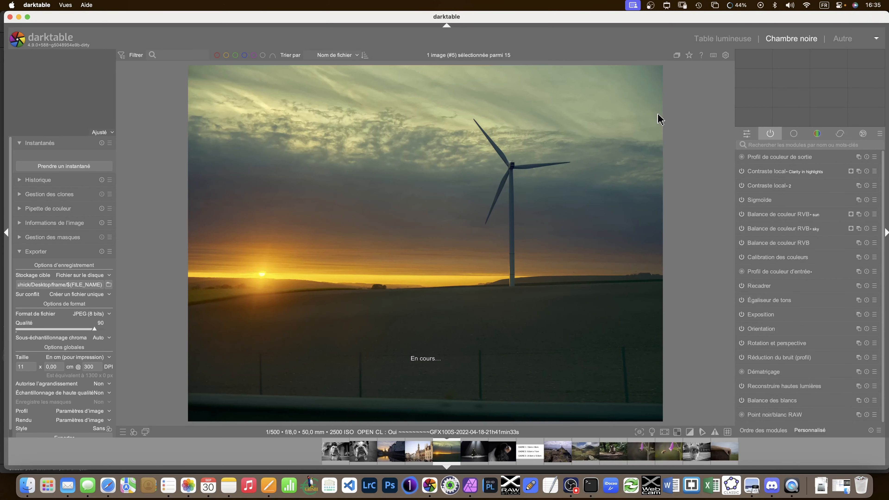
{"action": "mouse_move", "coordinate": [633, 133]}
{"action": "left_mouse_down"}
{"action": "mouse_move", "coordinate": [625, 139]}
{"action": "mouse_move", "coordinate": [709, 150]}
{"action": "left_mouse_up"}
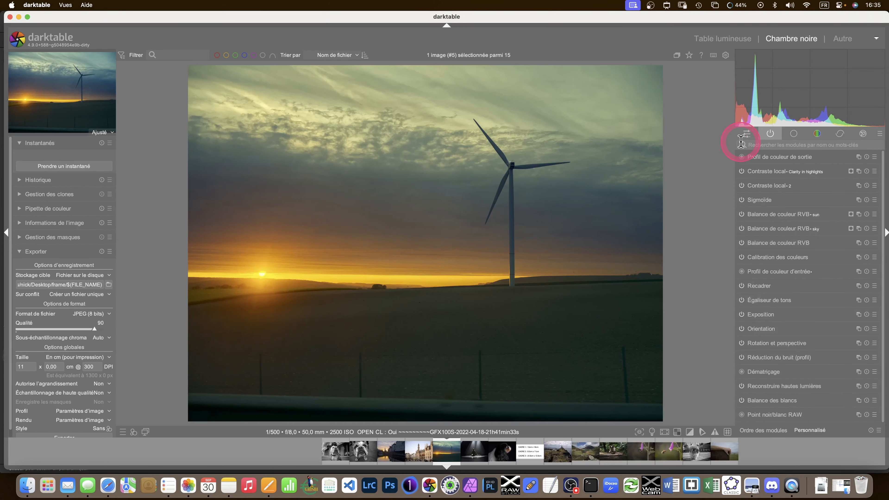
{"action": "left_click", "coordinate": [759, 285]}
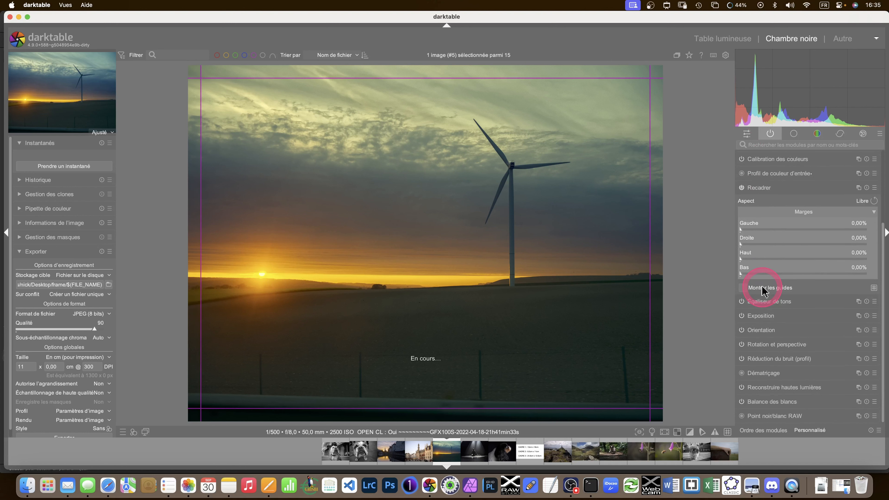
{"action": "left_click", "coordinate": [820, 203]}
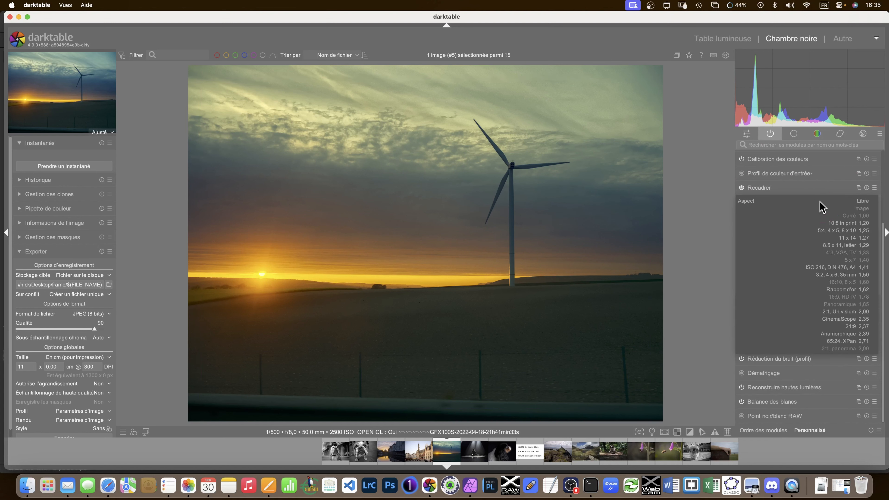
{"action": "type", "text": "48"}
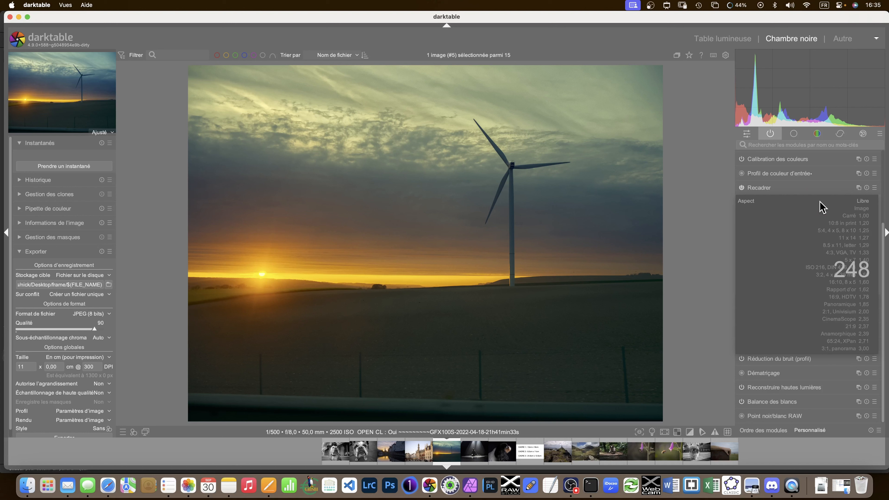
{"action": "type", "text": ":"}
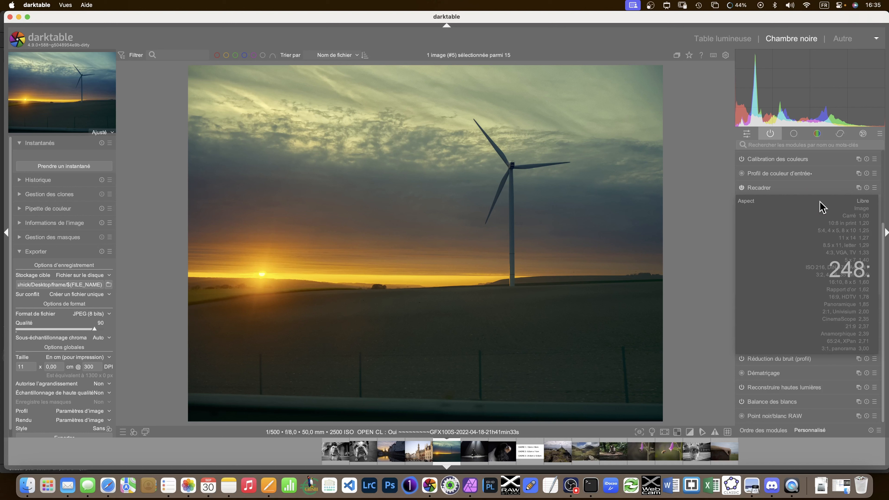
{"action": "type", "text": "126"}
{"action": "key", "text": "Return"}
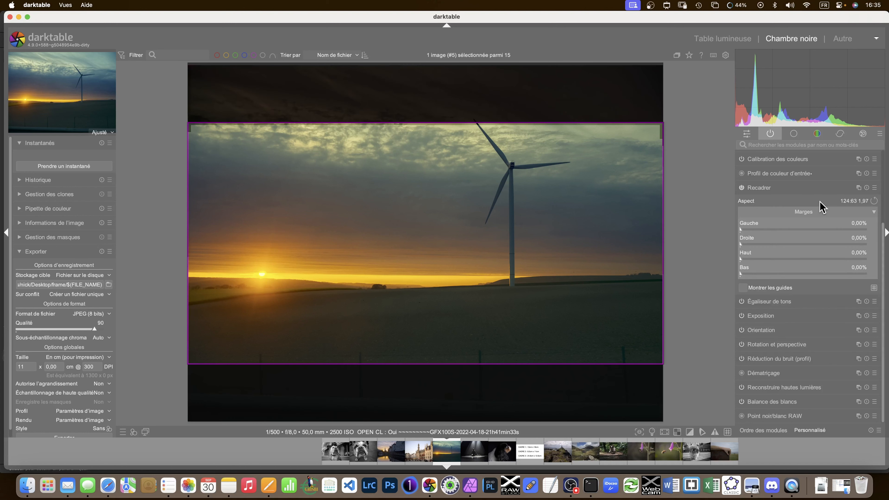
Shift the crop frame up to margins of about 7% at the top and 25% at the bottom, and apply the crop.
{"action": "left_click", "coordinate": [842, 205]}
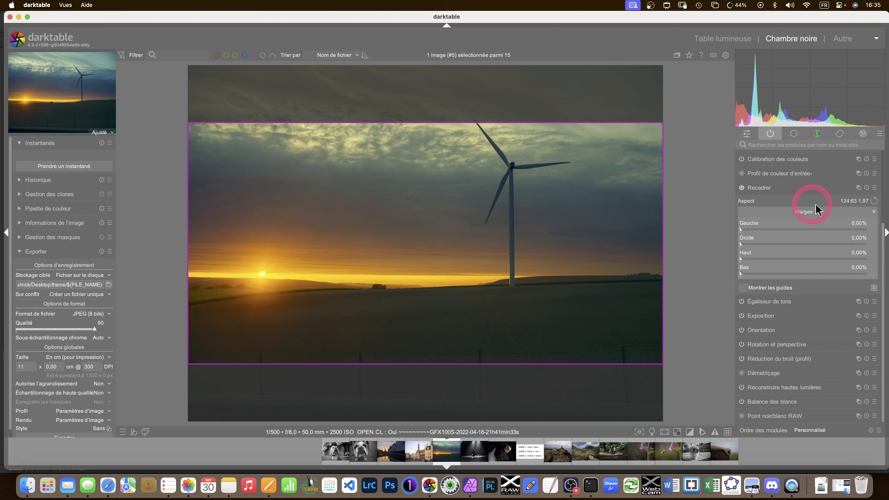
{"action": "left_click", "coordinate": [850, 204]}
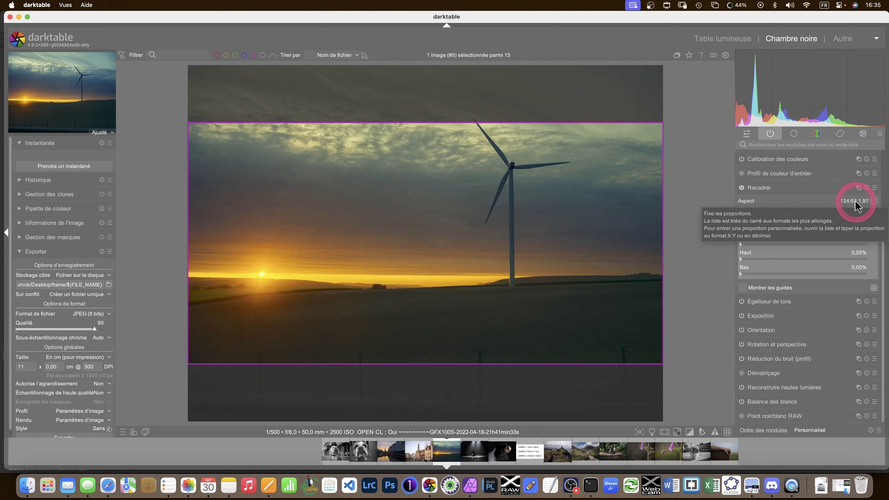
{"action": "left_click_drag", "start_coordinate": [405, 220], "coordinate": [406, 190]}
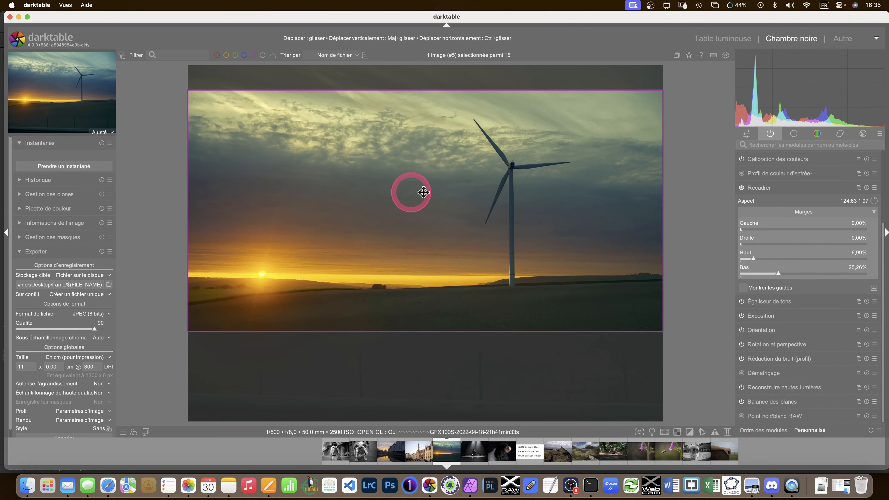
{"action": "left_click", "coordinate": [753, 187]}
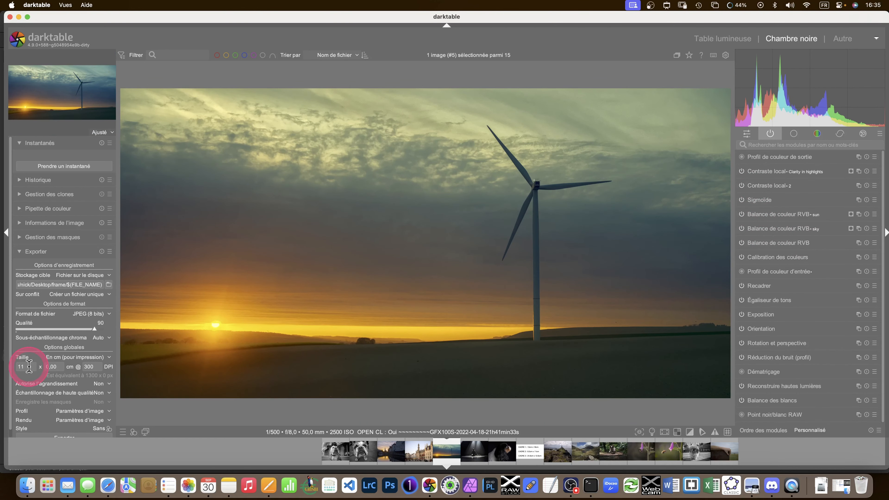
Set the export width to 24.8 cm and export the cropped wind turbine photo as a JPEG.
{"action": "left_click", "coordinate": [17, 367]}
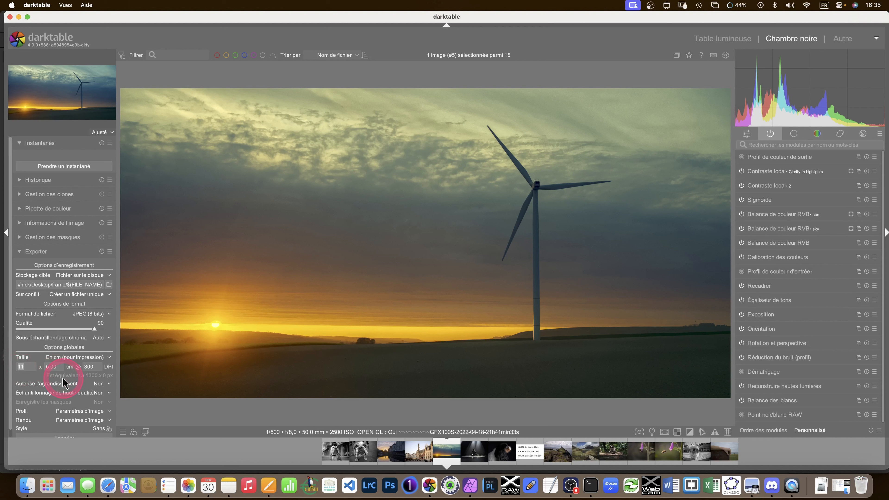
{"action": "type", "text": "24,8"}
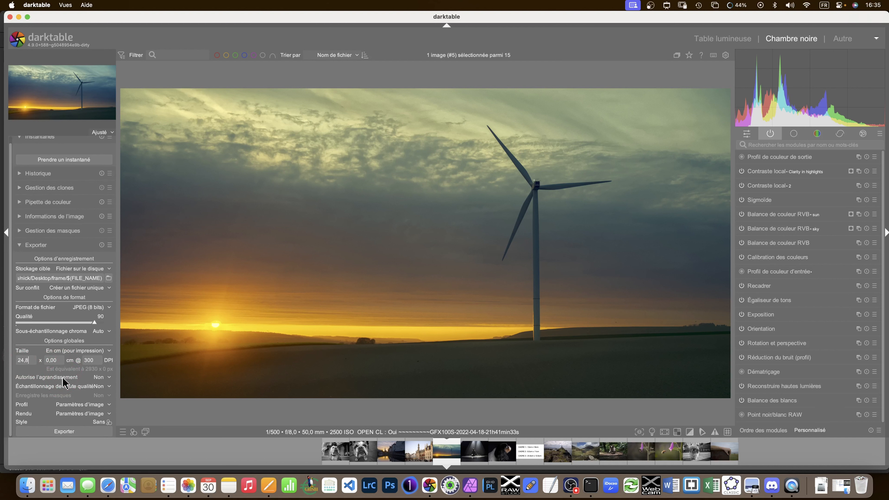
{"action": "left_click", "coordinate": [33, 363]}
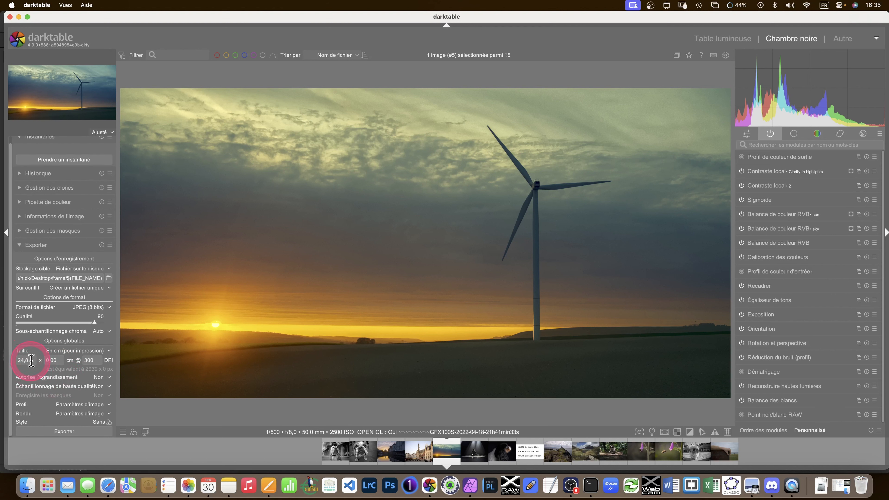
{"action": "left_click", "coordinate": [57, 432]}
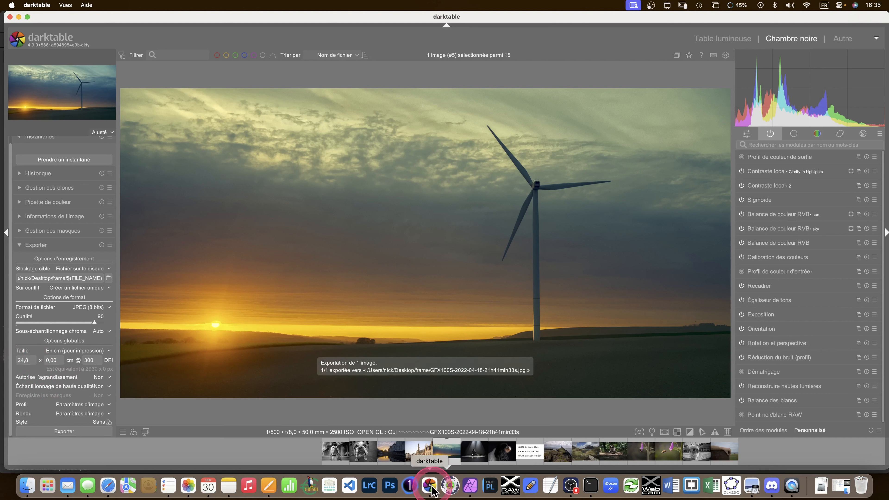
Open the exported GFX100S file from the frame folder in Affinity Photo.
{"action": "left_click", "coordinate": [27, 485]}
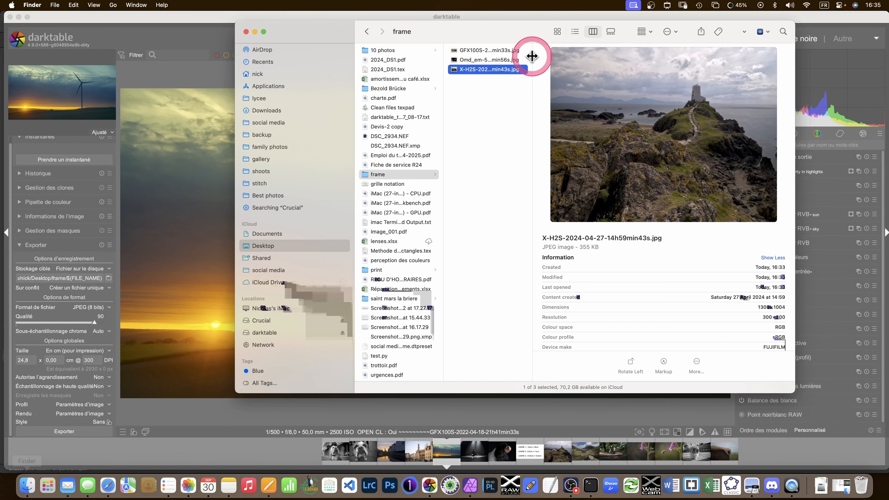
{"action": "left_click", "coordinate": [478, 50]}
{"action": "right_click", "coordinate": [485, 52]}
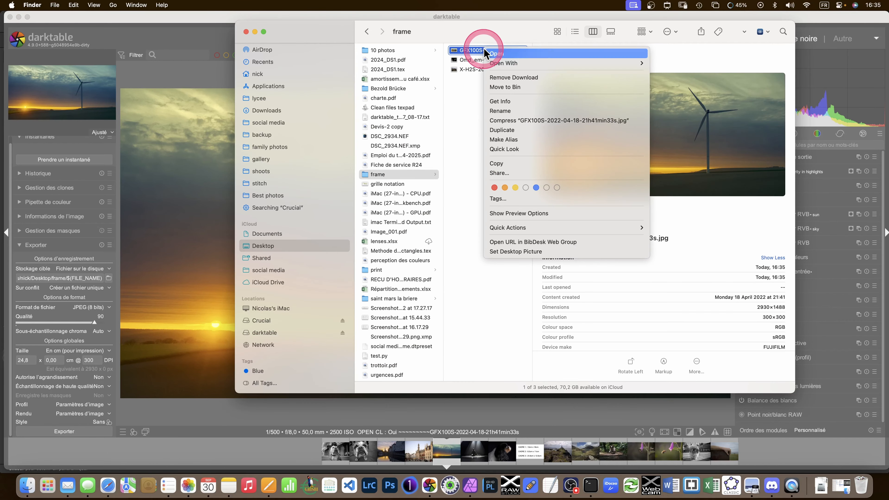
{"action": "mouse_move", "coordinate": [519, 63]}
{"action": "left_click", "coordinate": [695, 100]}
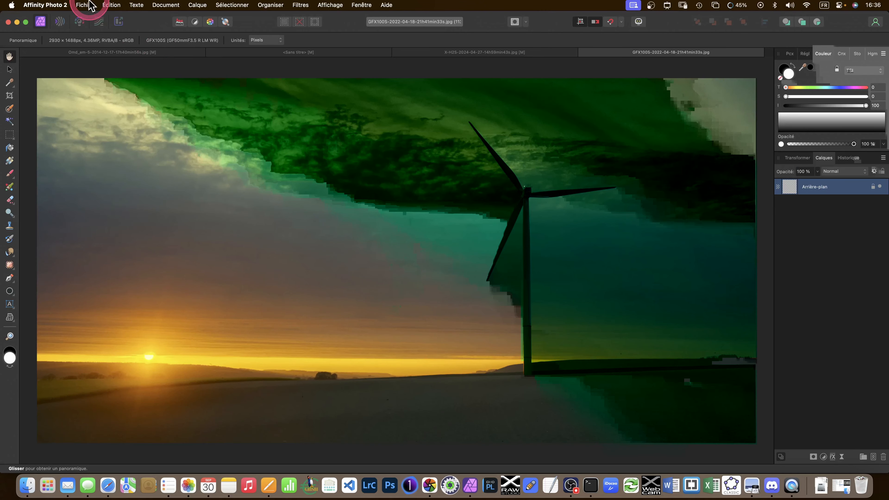
Check the wind turbine photo's document size in centimetres, leaving without resizing.
{"action": "left_click", "coordinate": [162, 5]}
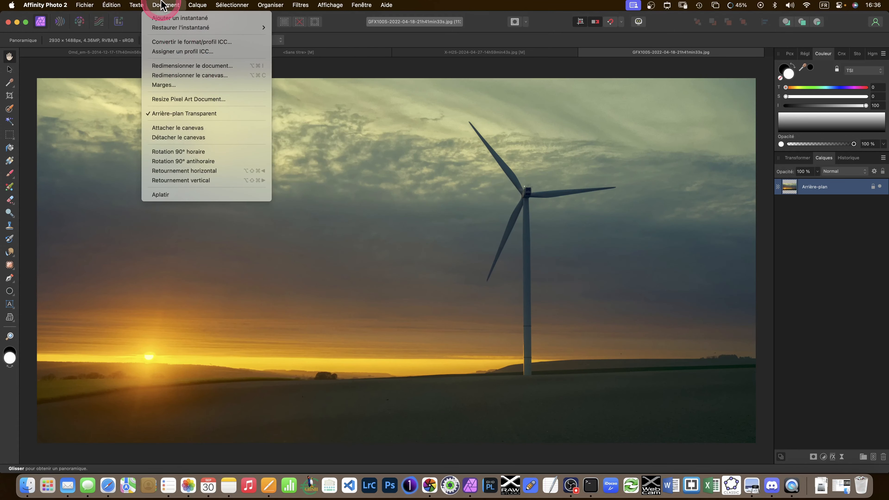
{"action": "left_click", "coordinate": [167, 67]}
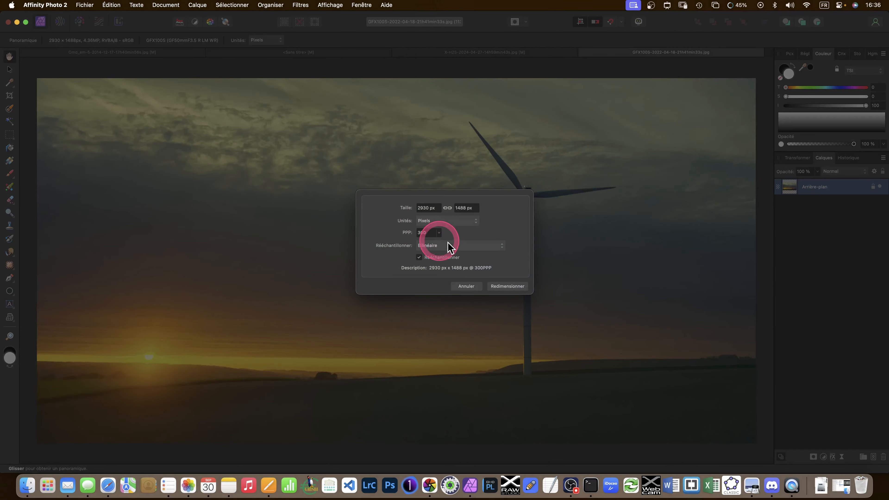
{"action": "left_click", "coordinate": [448, 220]}
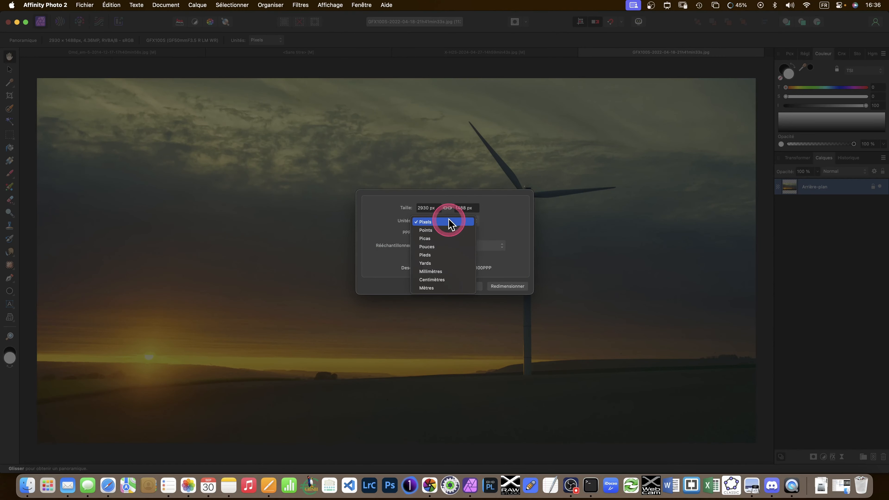
{"action": "left_click", "coordinate": [443, 279]}
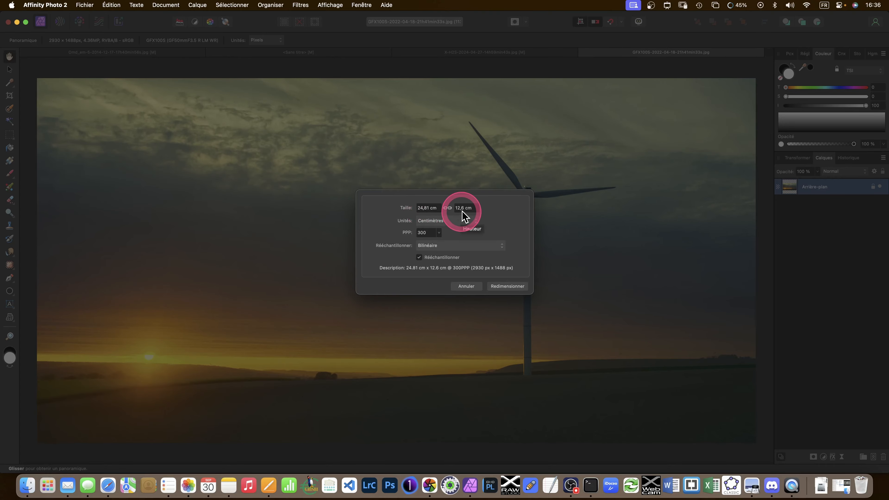
{"action": "left_click", "coordinate": [466, 286]}
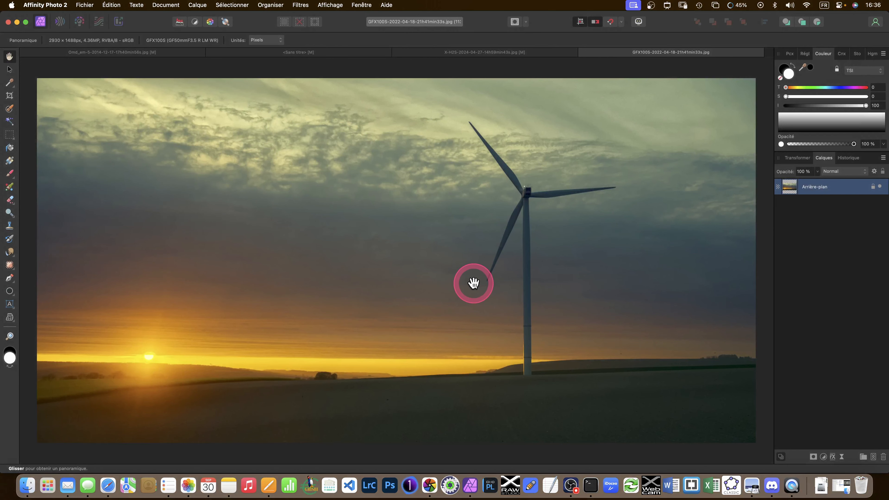
Copy the entire wind turbine photo and paste it into the untitled print document.
{"action": "key", "text": "super+a"}
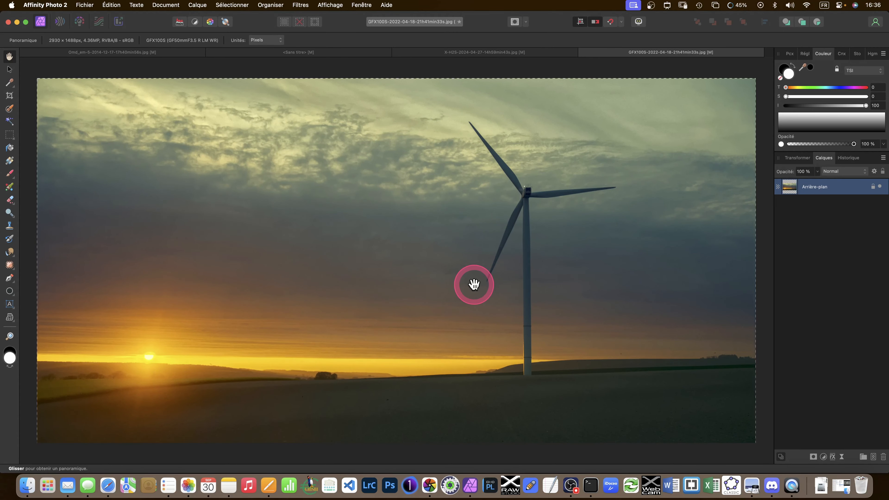
{"action": "left_click", "coordinate": [326, 54]}
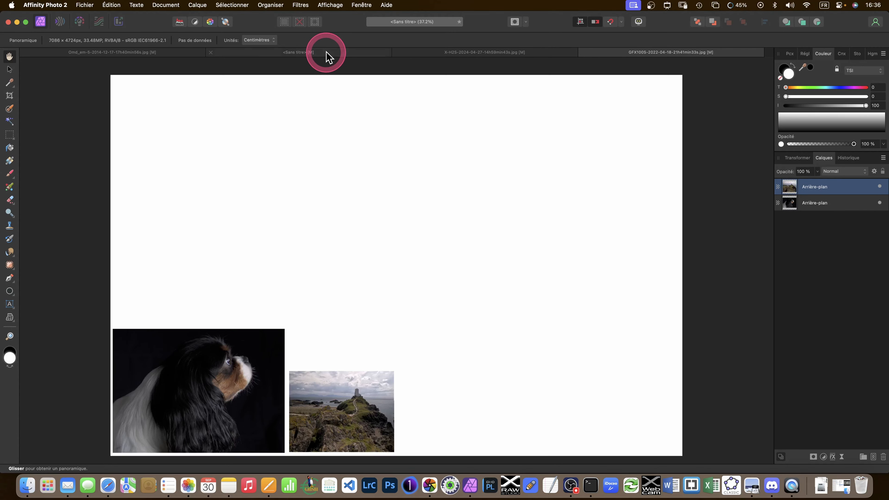
{"action": "key", "text": "super+v"}
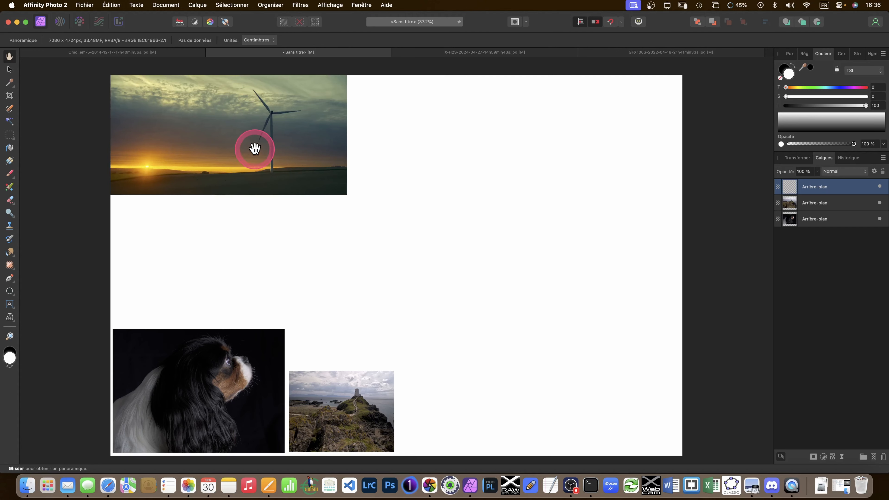
{"action": "mouse_move", "coordinate": [254, 145]}
{"action": "left_mouse_down"}
{"action": "mouse_move", "coordinate": [286, 178]}
{"action": "mouse_move", "coordinate": [250, 132]}
{"action": "left_mouse_up"}
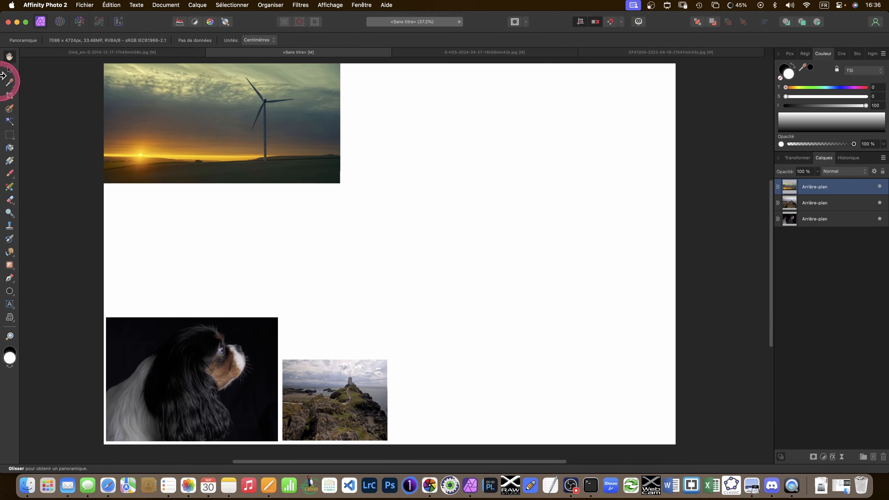
Move the wind turbine photo to the sheet's lower right and space the lighthouse and dog photos out in the same bottom row.
{"action": "left_click", "coordinate": [9, 69]}
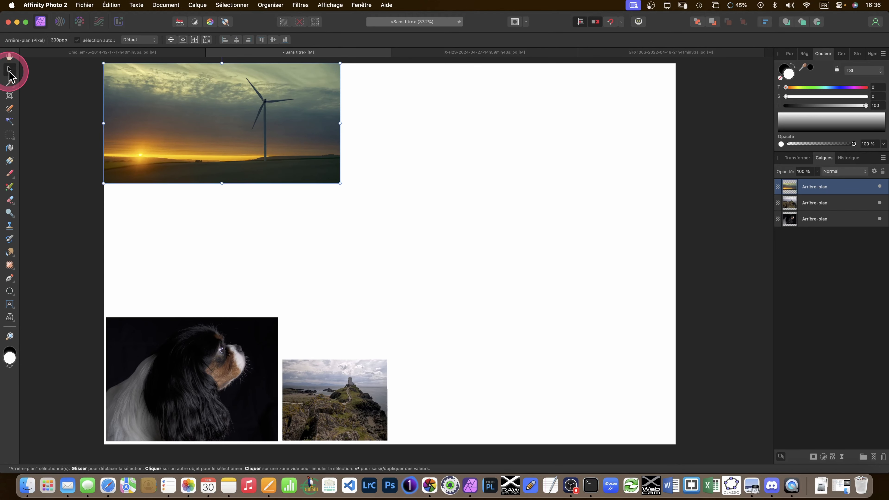
{"action": "left_click_drag", "start_coordinate": [198, 99], "coordinate": [520, 360]}
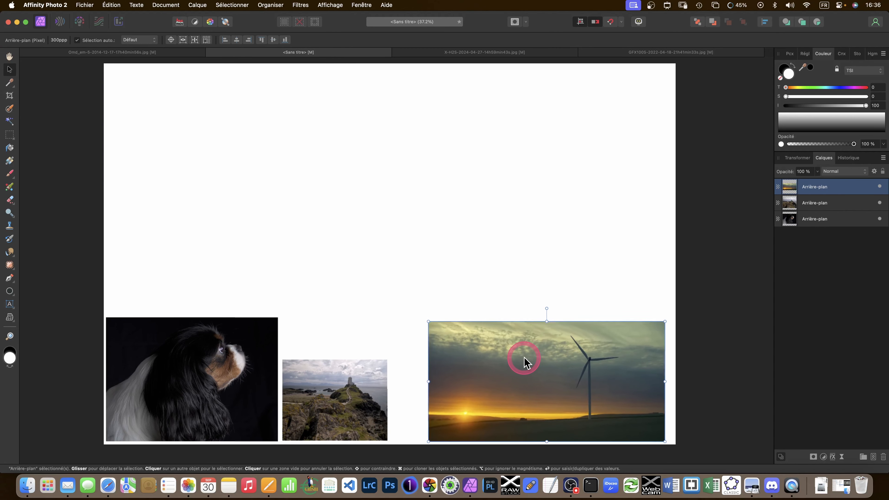
{"action": "left_click_drag", "start_coordinate": [324, 400], "coordinate": [354, 402]}
{"action": "left_click_drag", "start_coordinate": [197, 391], "coordinate": [209, 388]}
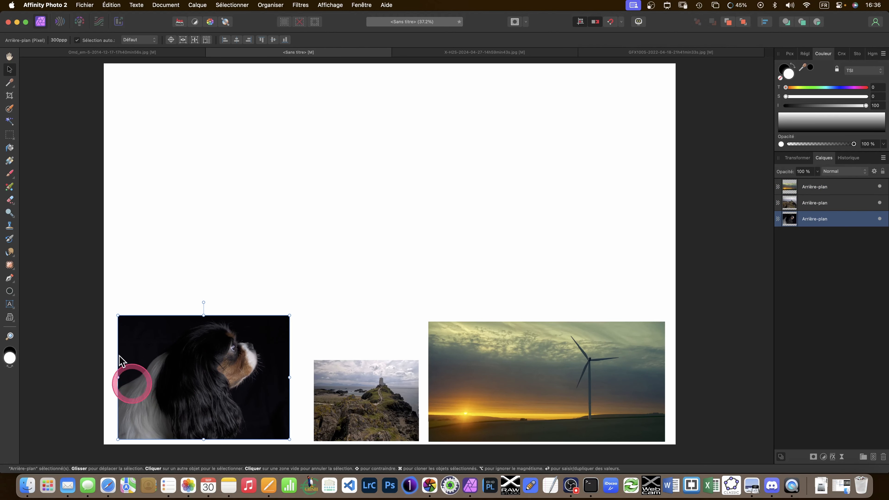
Crop the empty upper area off the sheet, leaving a strip about 1668 px high around the three photos, and dismiss the tablet battery alert.
{"action": "left_click", "coordinate": [9, 96]}
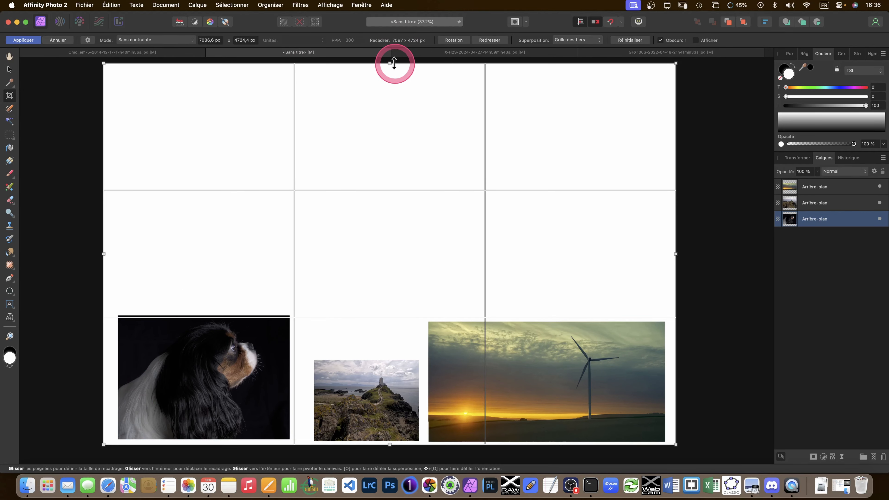
{"action": "left_click_drag", "start_coordinate": [393, 62], "coordinate": [408, 311]}
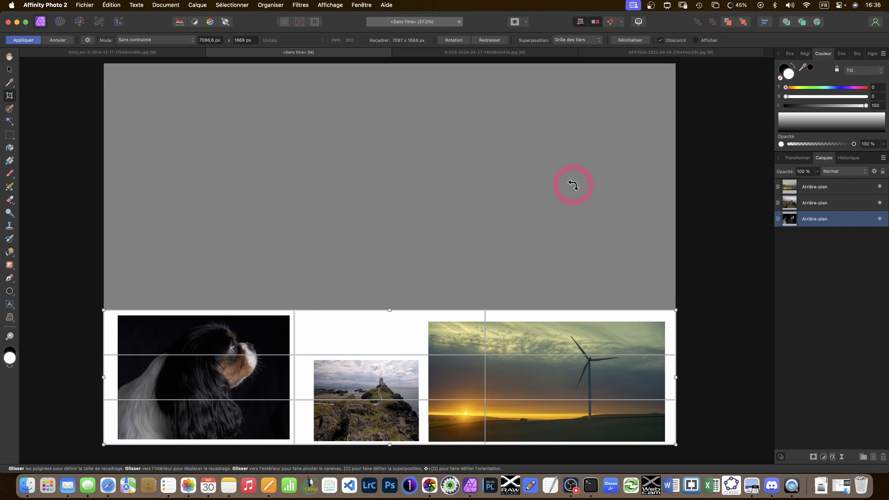
{"action": "key", "text": "h"}
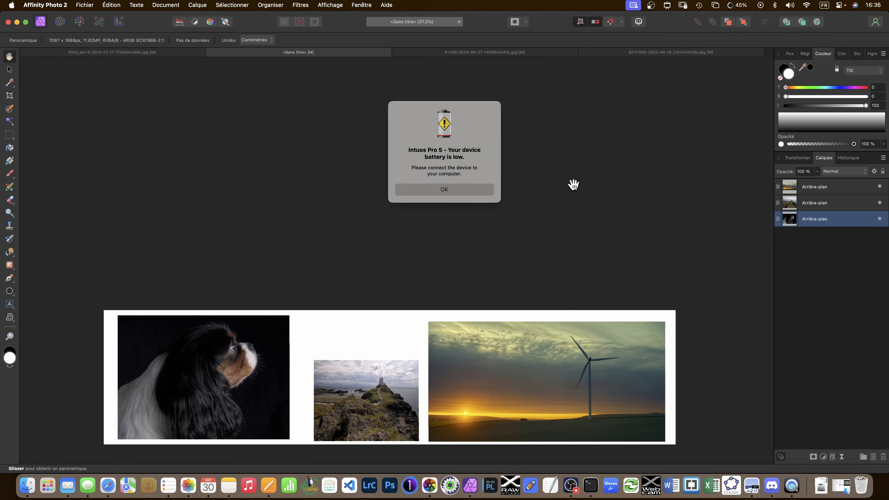
{"action": "left_click", "coordinate": [437, 191]}
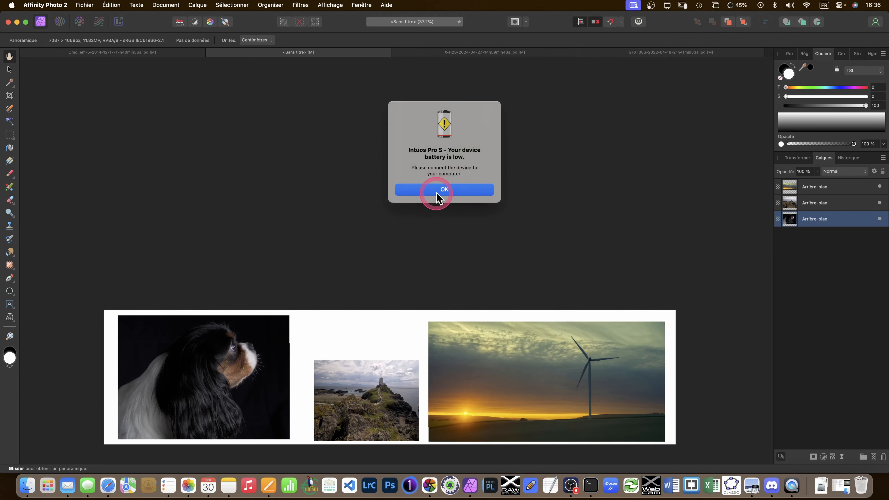